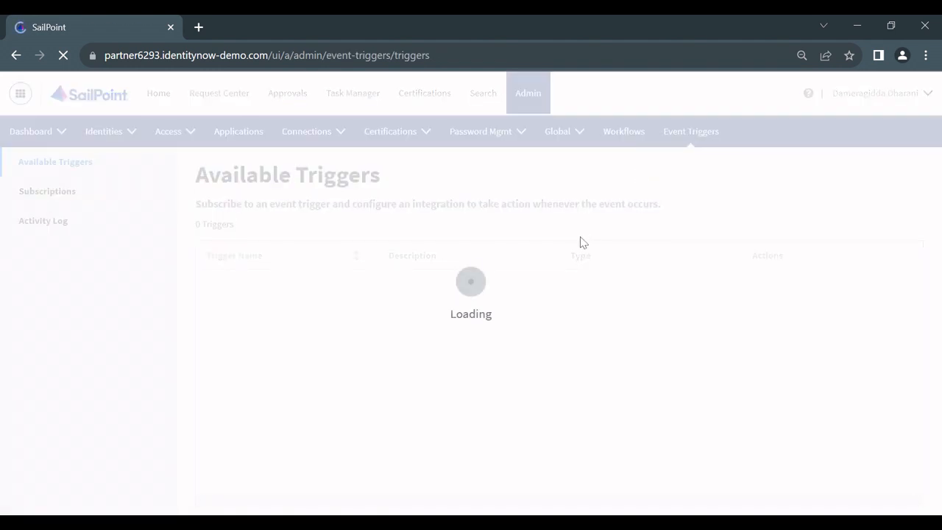
# Step: Look through the available event triggers, the existing subscriptions and the activity log of triggered events
pyautogui.scroll(-3, 423, 376)
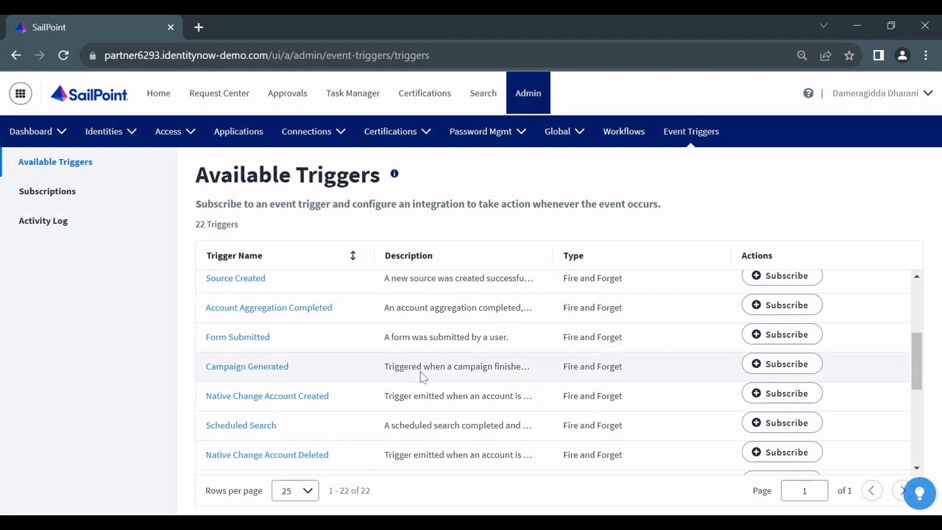
pyautogui.scroll(-5, 423, 376)
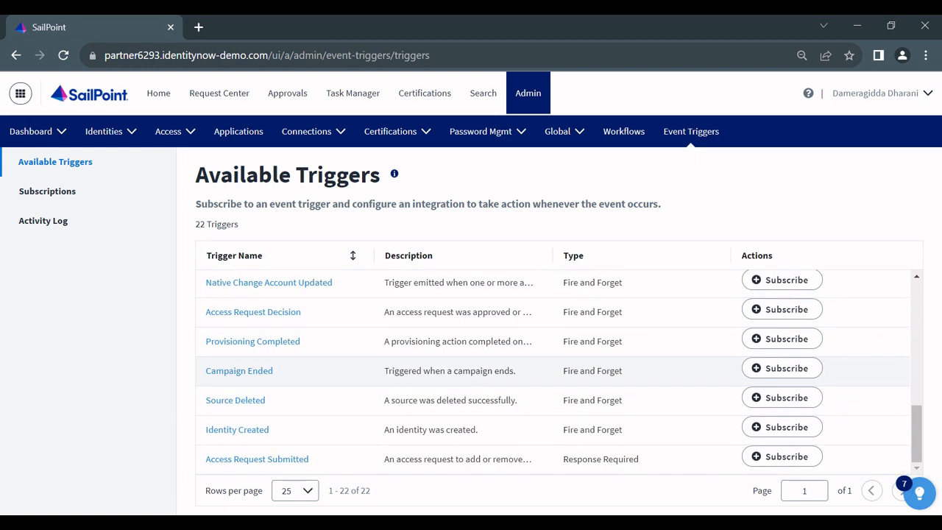
pyautogui.scroll(8, 504, 337)
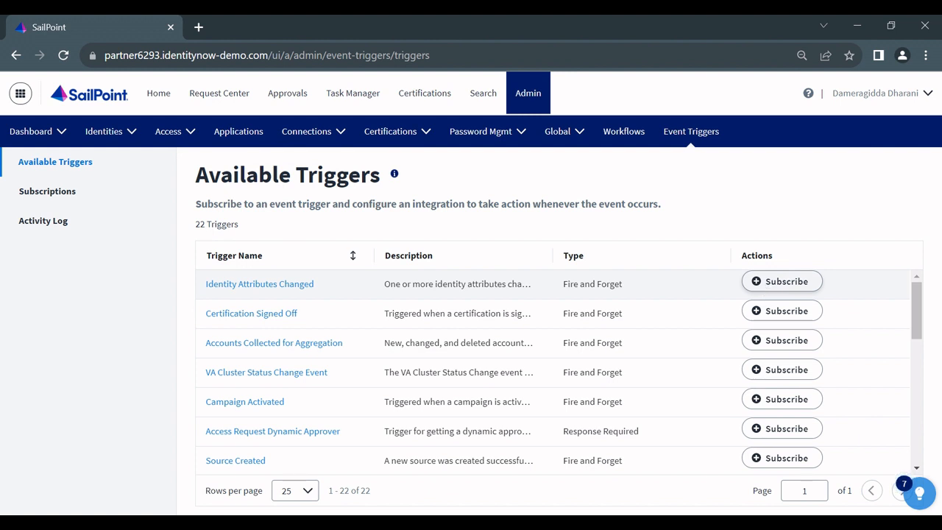
pyautogui.click(65, 200)
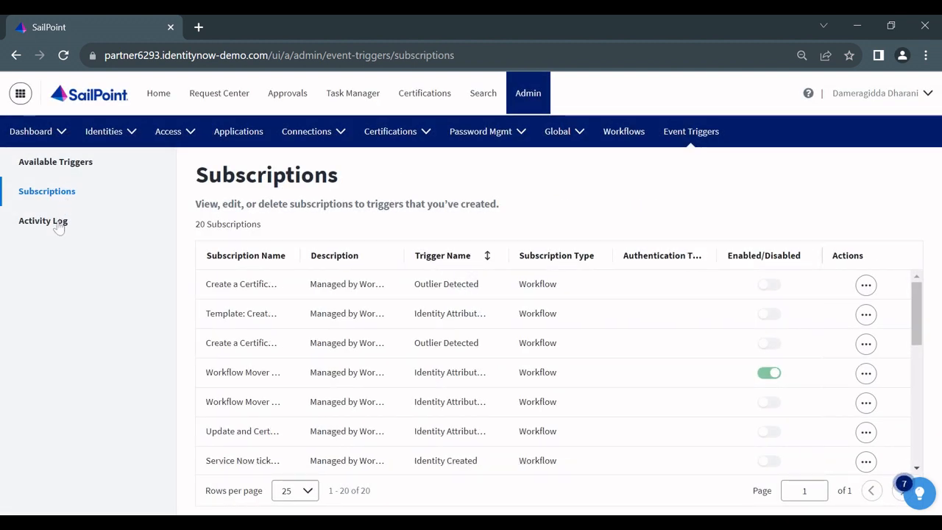
pyautogui.click(59, 227)
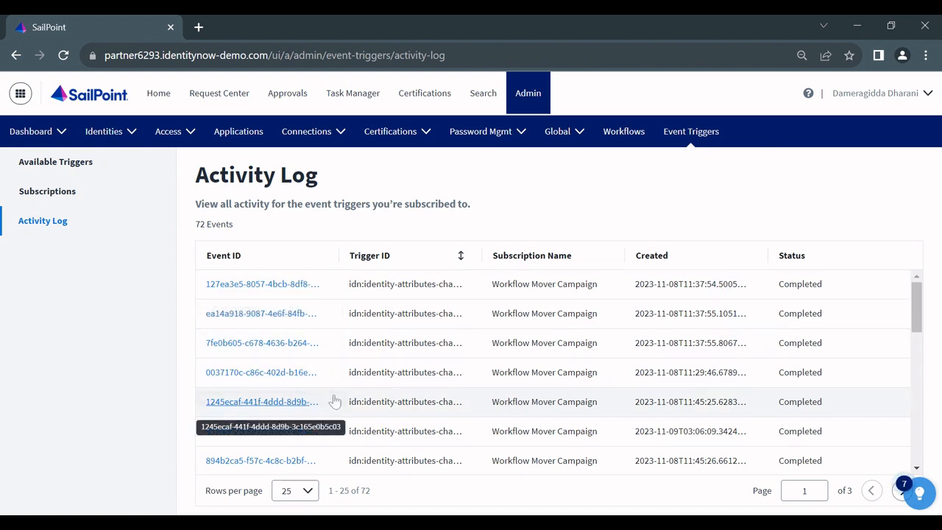
pyautogui.scroll(-4, 335, 401)
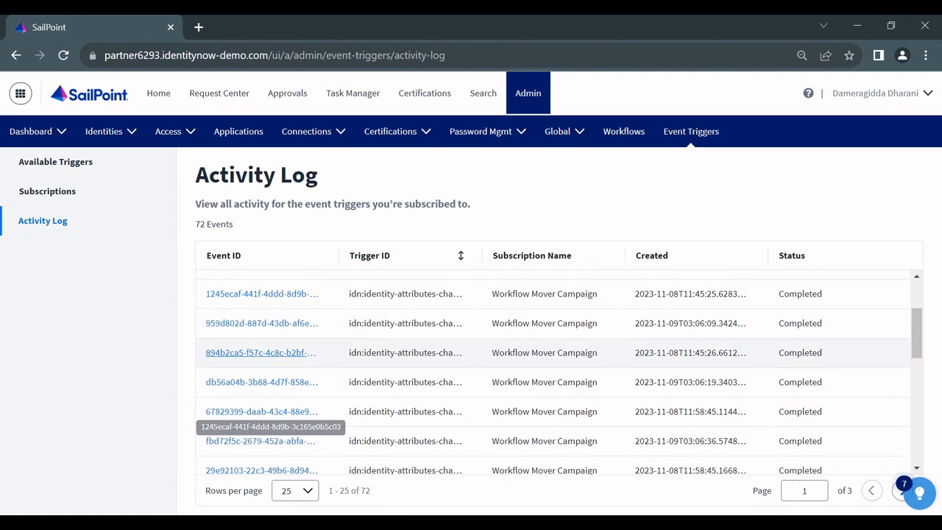
pyautogui.scroll(2, 335, 401)
pyautogui.scroll(3, 261, 464)
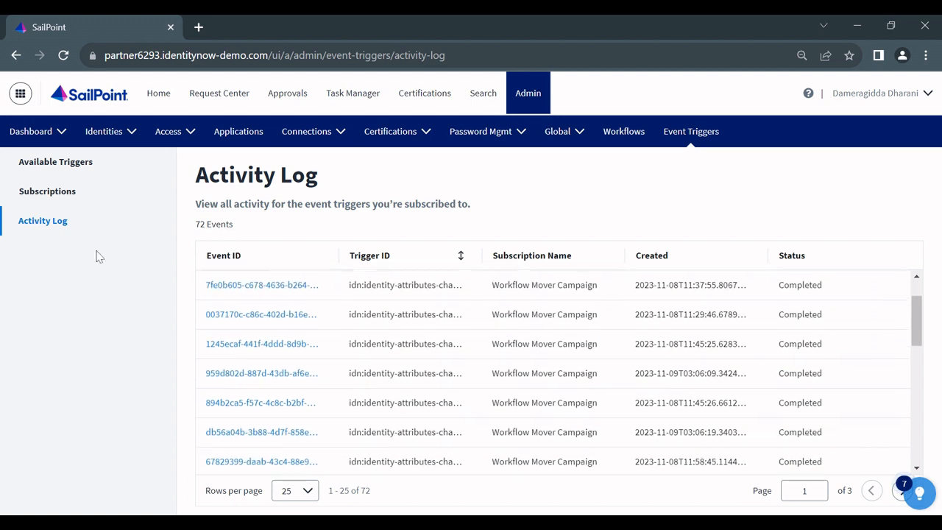
pyautogui.click(55, 192)
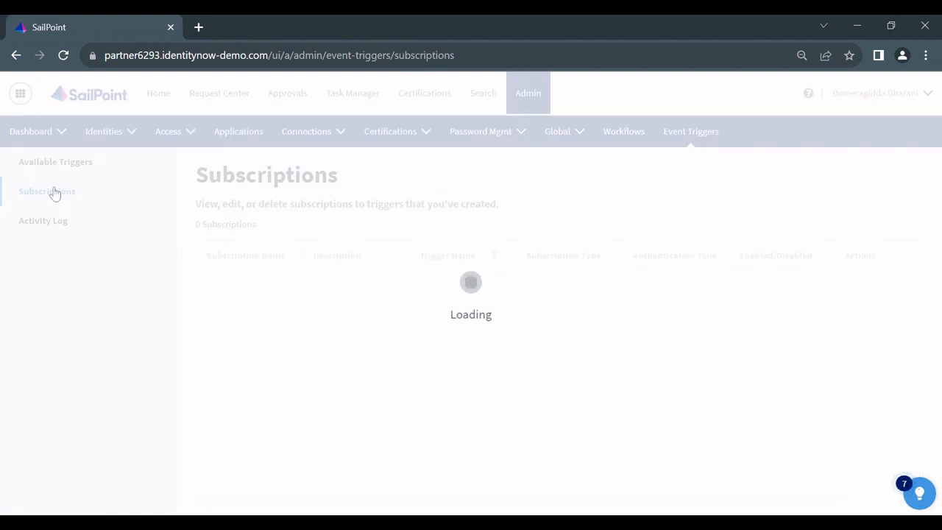
# Step: Start a subscription to the available Identity Attributes Changed trigger and name it "Identity Attributes Changed"
pyautogui.click(58, 164)
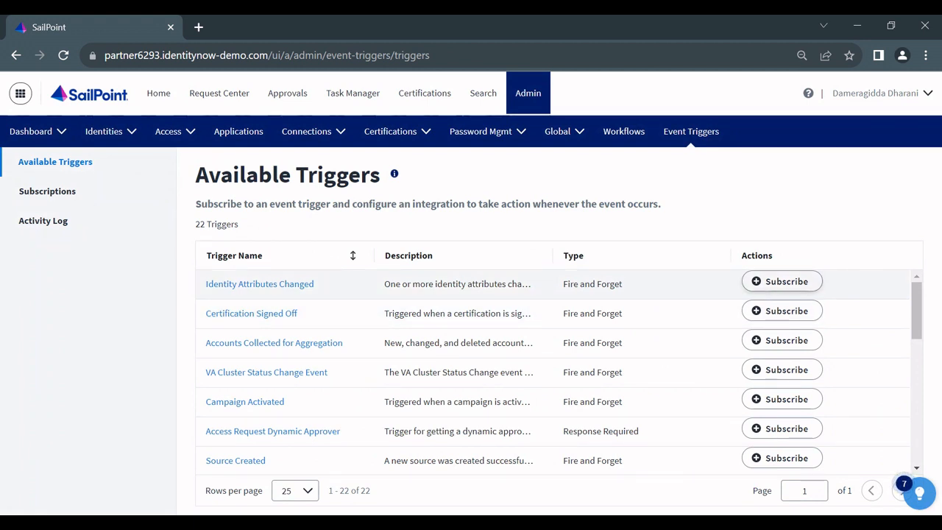
pyautogui.click(757, 288)
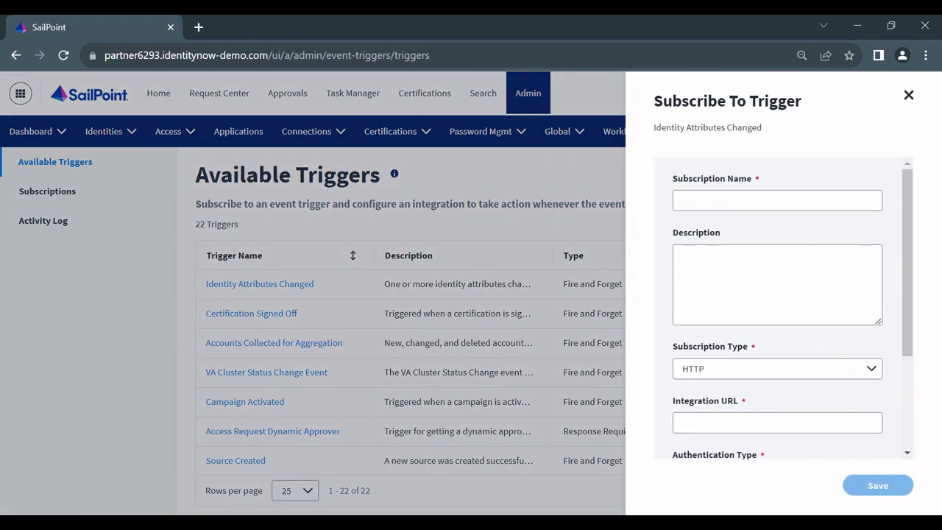
pyautogui.click(777, 201)
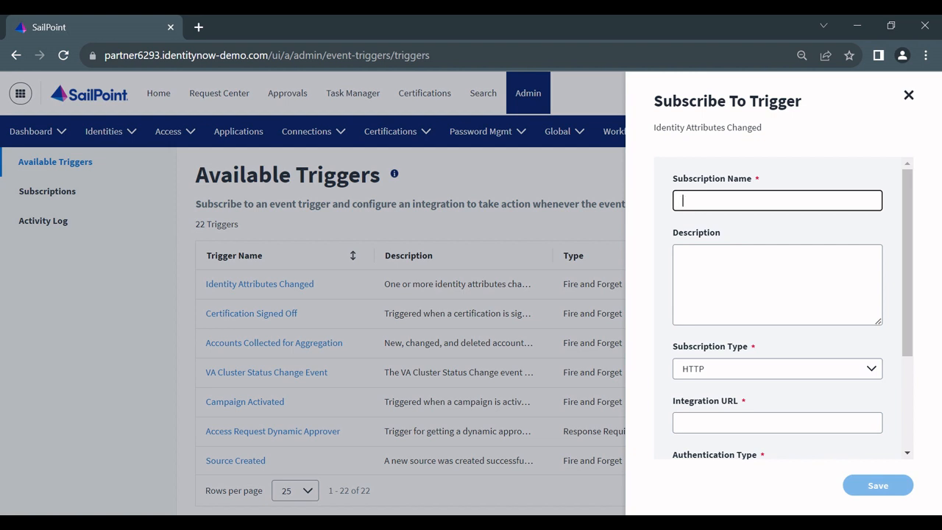
pyautogui.write('Identi')
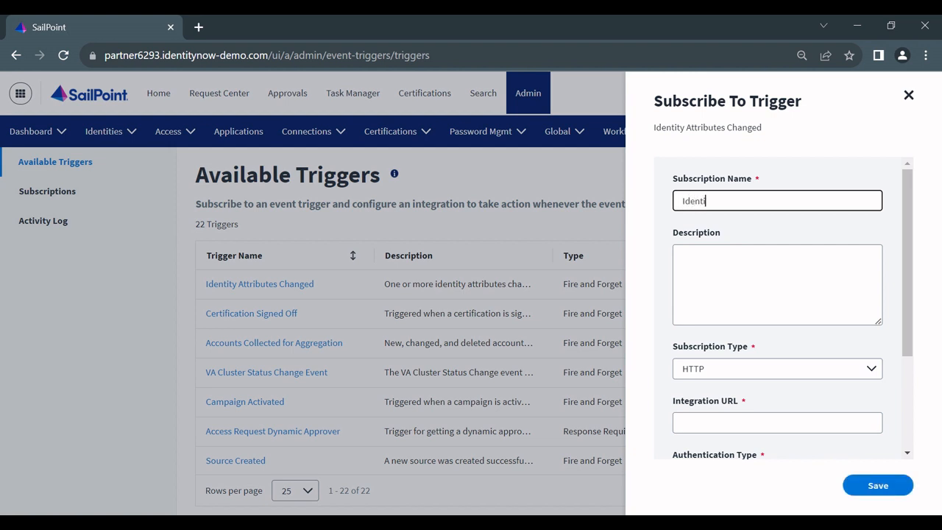
pyautogui.write('ty Attribute')
pyautogui.write('s CHnages')
pyautogui.write('d')
pyautogui.press('Left')
pyautogui.press('Left')
pyautogui.press('Left')
pyautogui.press('BackSpace')
pyautogui.write('h')
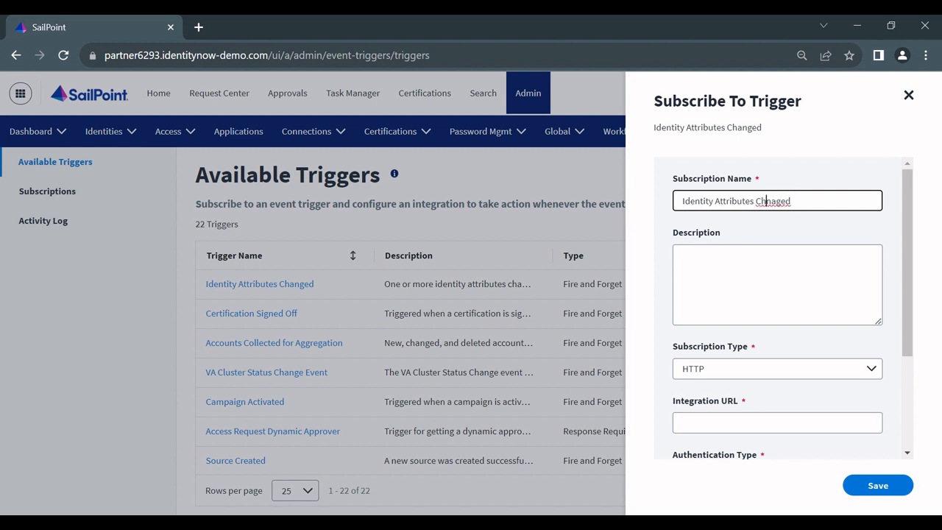
pyautogui.press('Delete')
pyautogui.press('Delete')
pyautogui.write('an')
# Step: Set the subscription's description to "Identity Attributes Changed - Demo" and choose HTTP as the subscription type
pyautogui.hotkey('ctrl', 'a')
pyautogui.hotkey('ctrl', 'c')
pyautogui.press('Tab')
pyautogui.hotkey('ctrl', 'v')
pyautogui.write('- Demo')
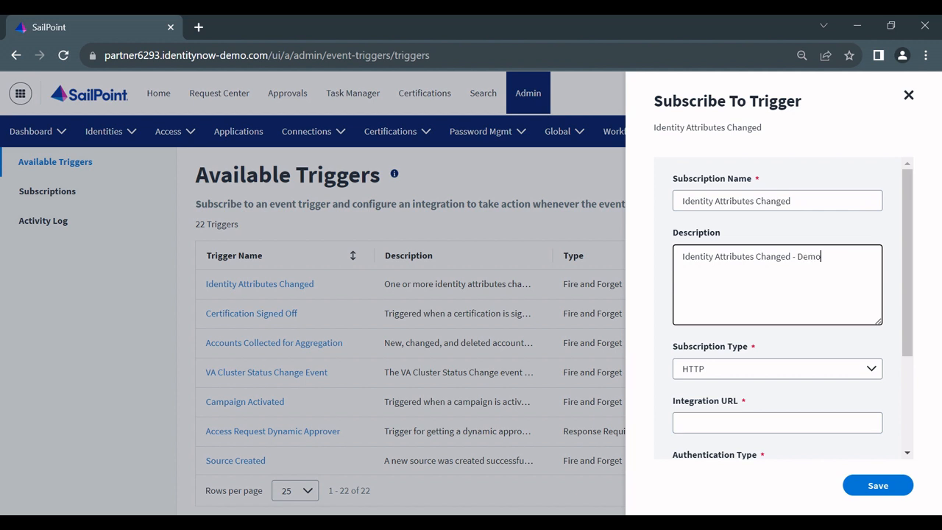
pyautogui.scroll(-2, 751, 332)
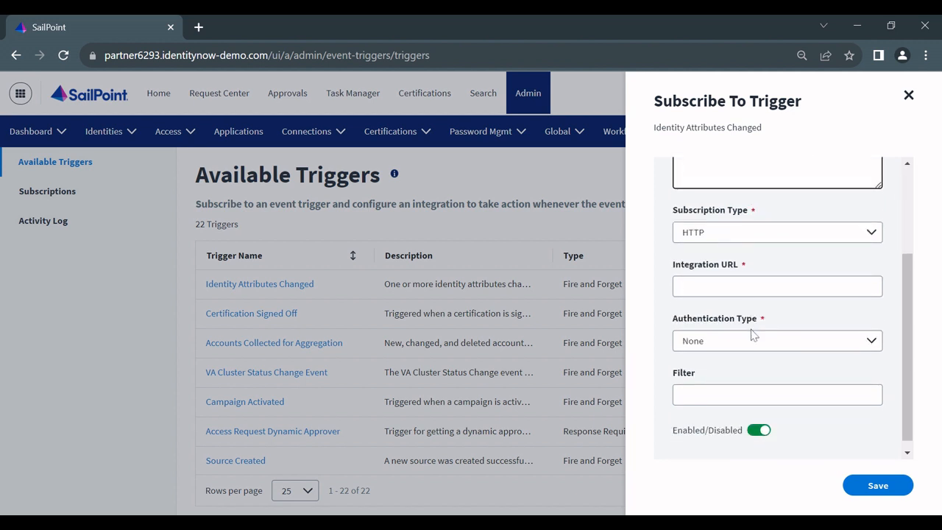
pyautogui.click(736, 234)
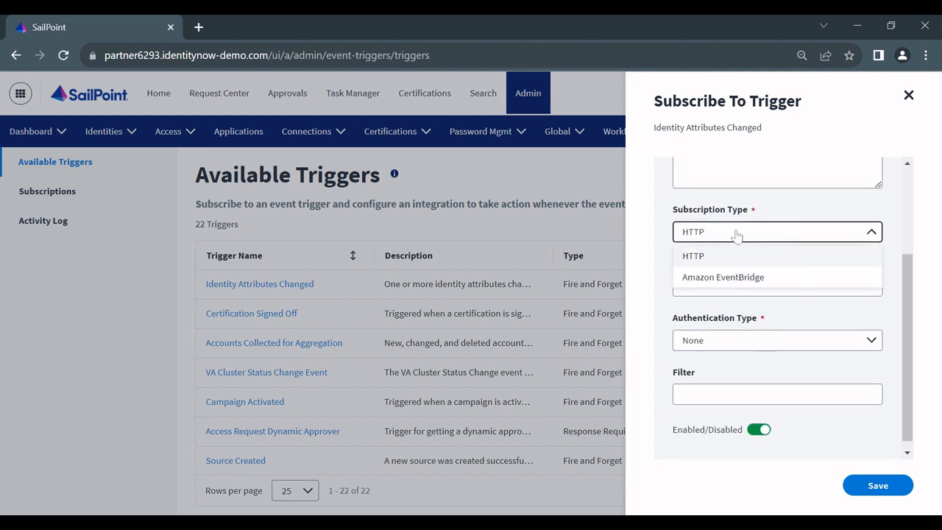
pyautogui.click(696, 258)
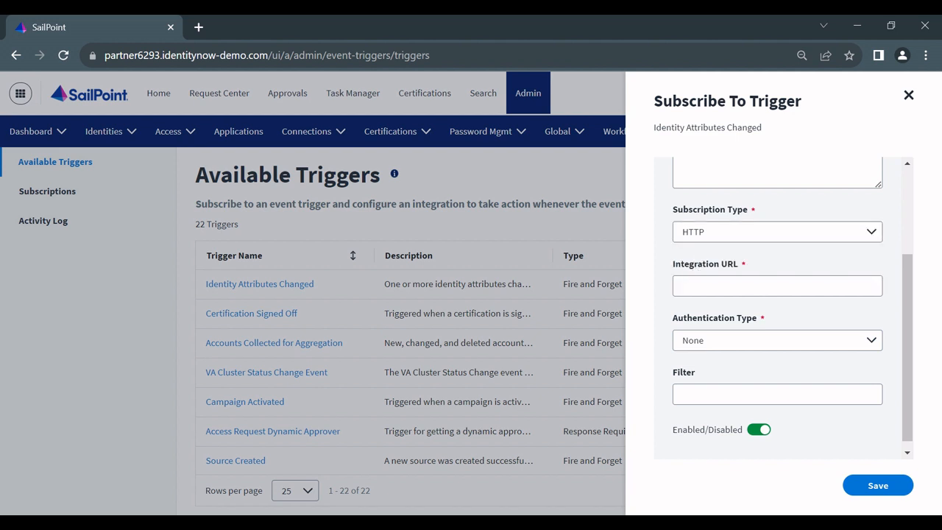
# Step: Open Webhook.site in a new browser tab through a "webhook site" search and copy its unique URL
pyautogui.click(777, 286)
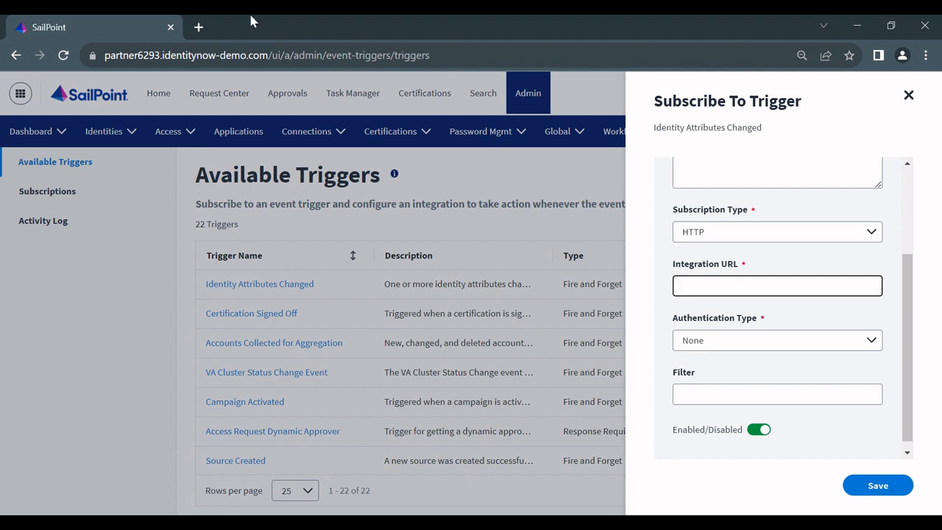
pyautogui.click(197, 27)
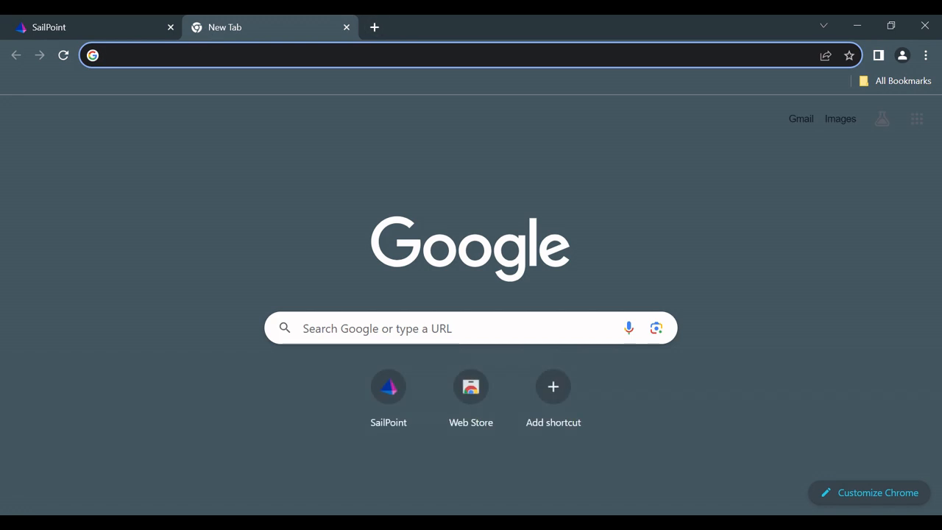
pyautogui.write('web')
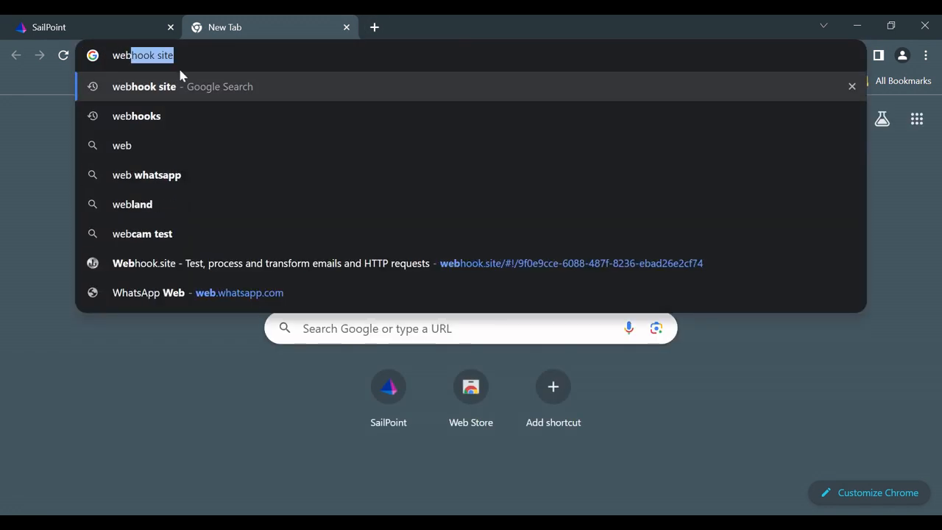
pyautogui.click(180, 82)
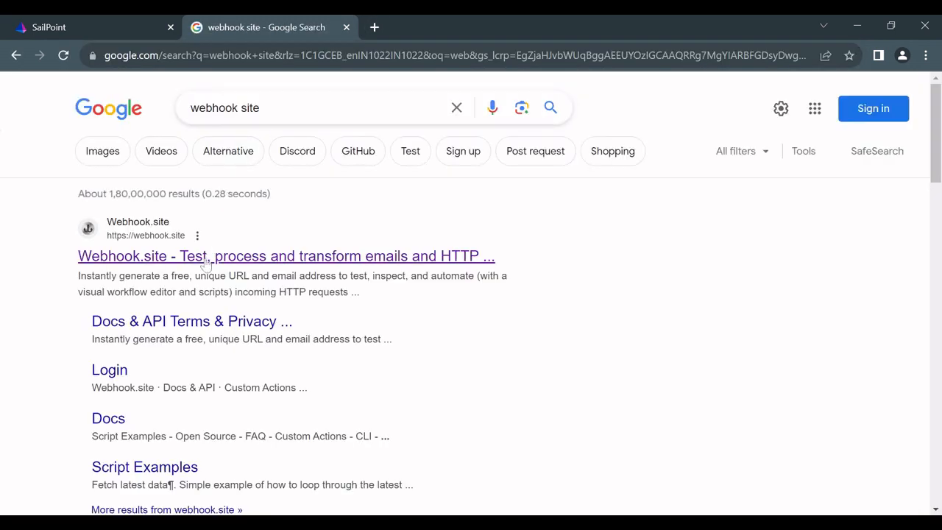
pyautogui.click(208, 263)
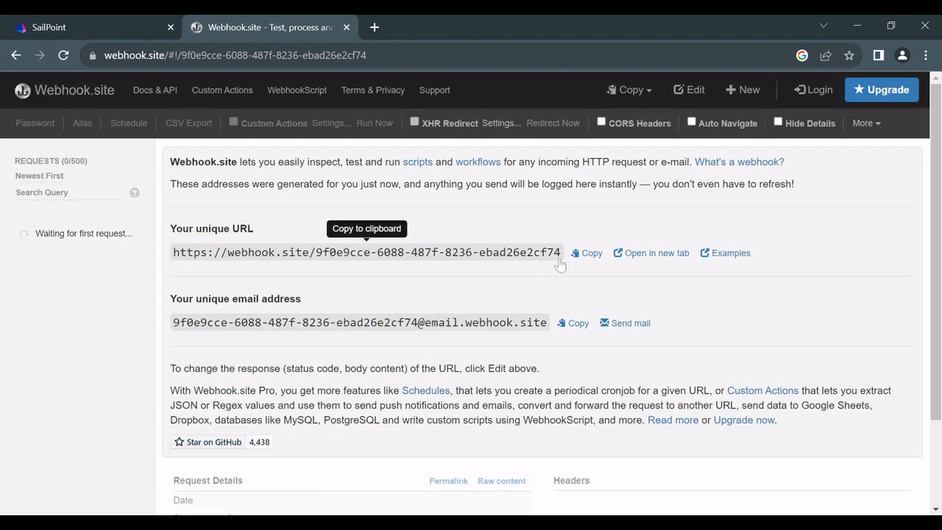
pyautogui.click(580, 254)
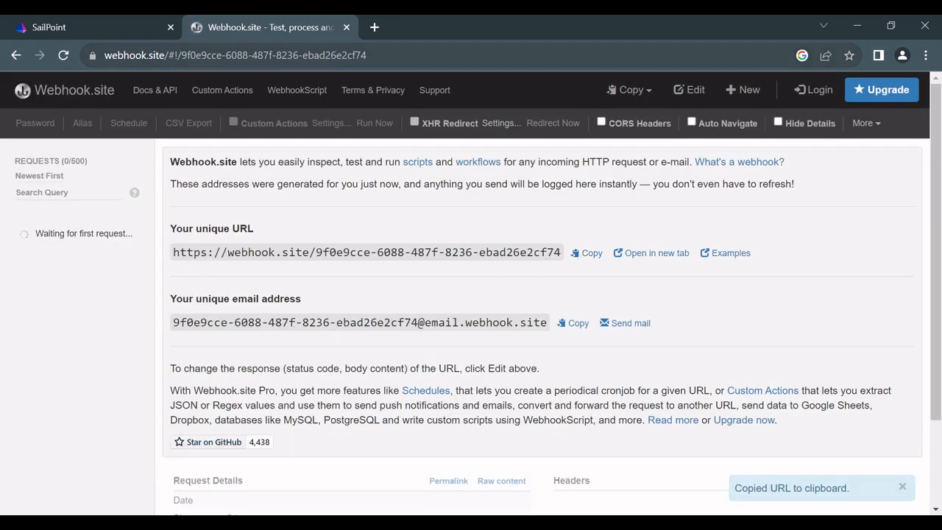
# Step: Back in SailPoint, paste the copied URL as the integration URL and save the enabled subscription with authentication type None and no filter
pyautogui.click(141, 22)
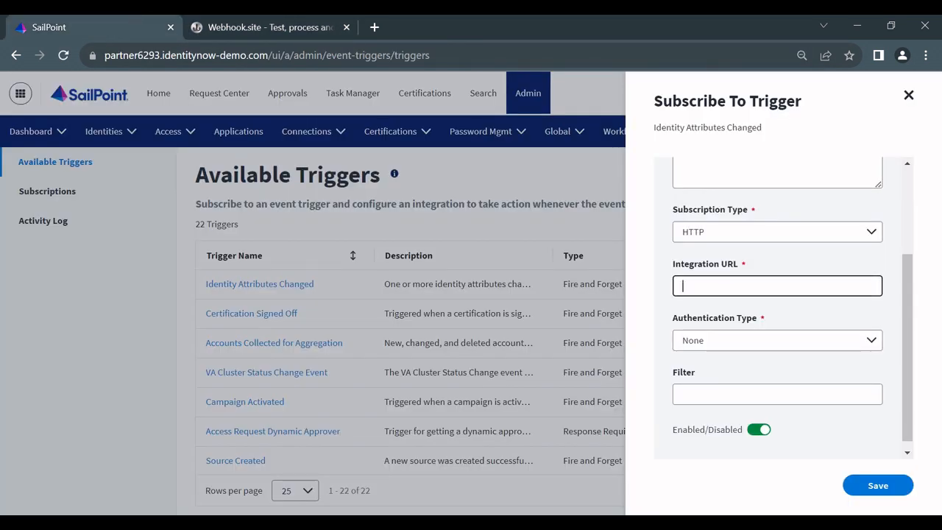
pyautogui.hotkey('ctrl', 'v')
pyautogui.click(756, 344)
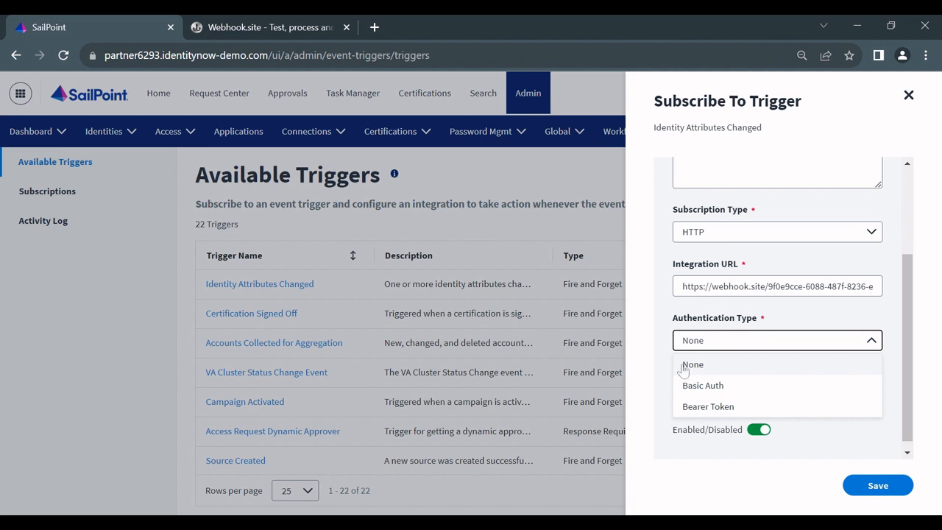
pyautogui.click(682, 286)
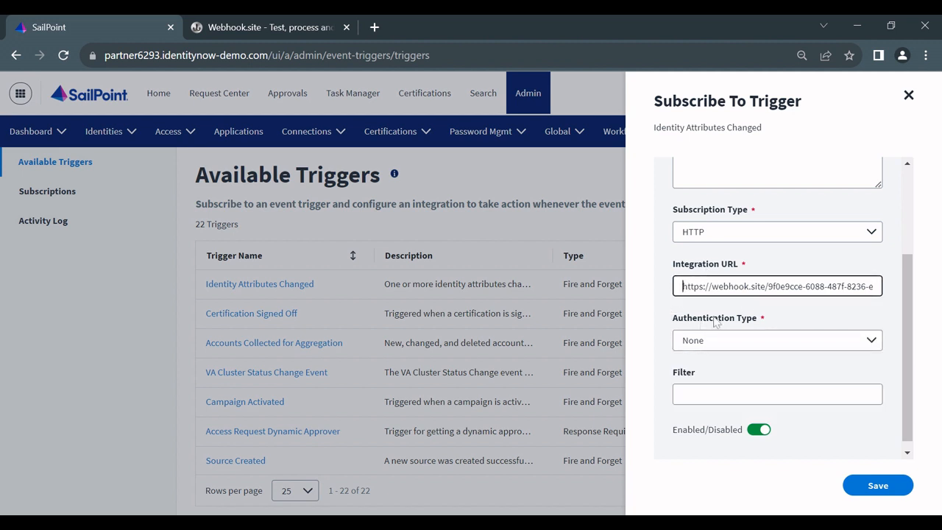
pyautogui.scroll(-1, 702, 375)
pyautogui.click(703, 383)
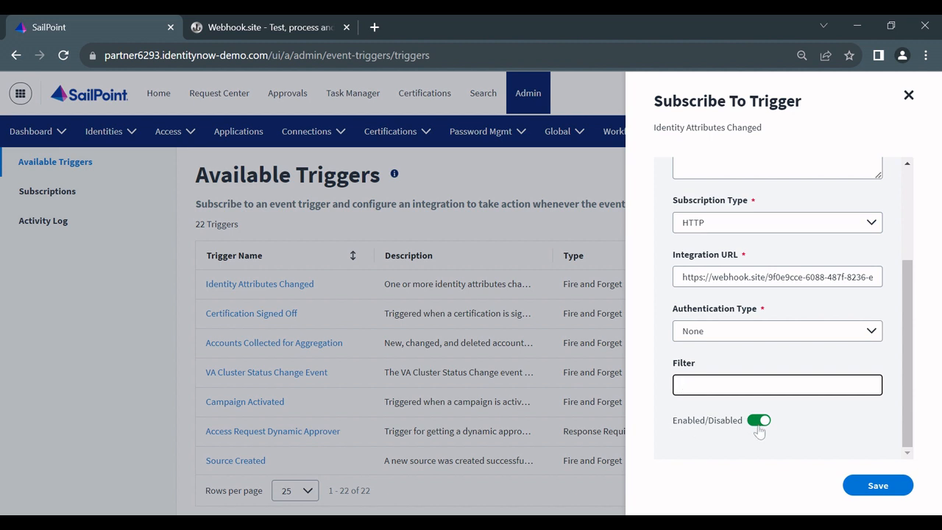
pyautogui.click(861, 488)
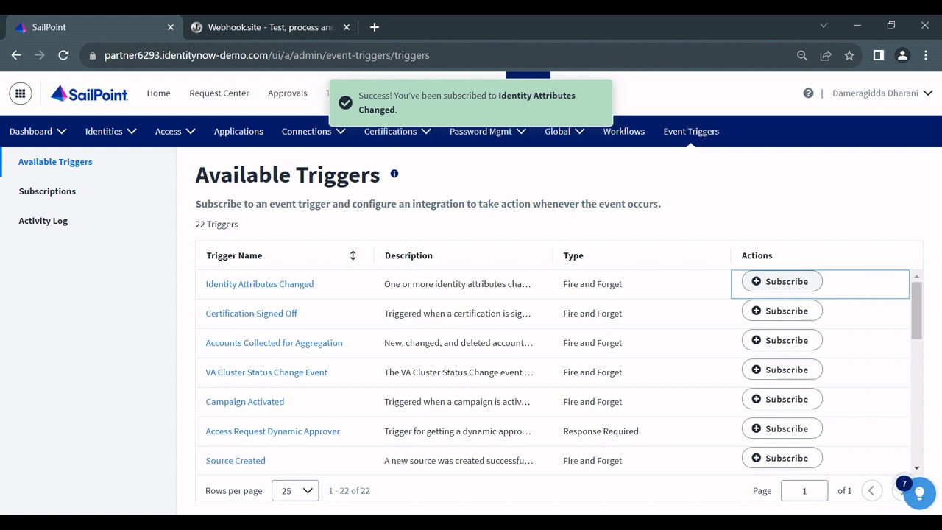
# Step: Send a test for the new HTTP subscription to Identity Attributes Changed from the subscriptions list
pyautogui.click(47, 191)
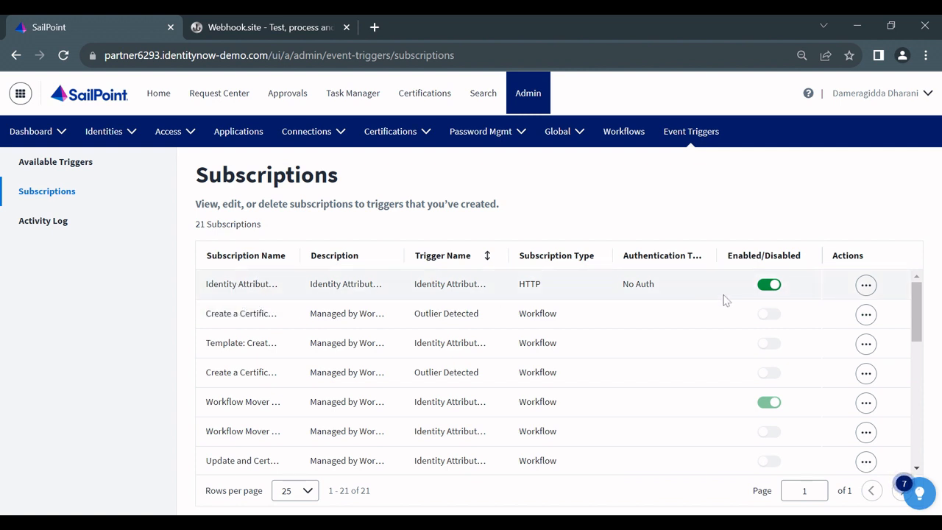
pyautogui.click(865, 286)
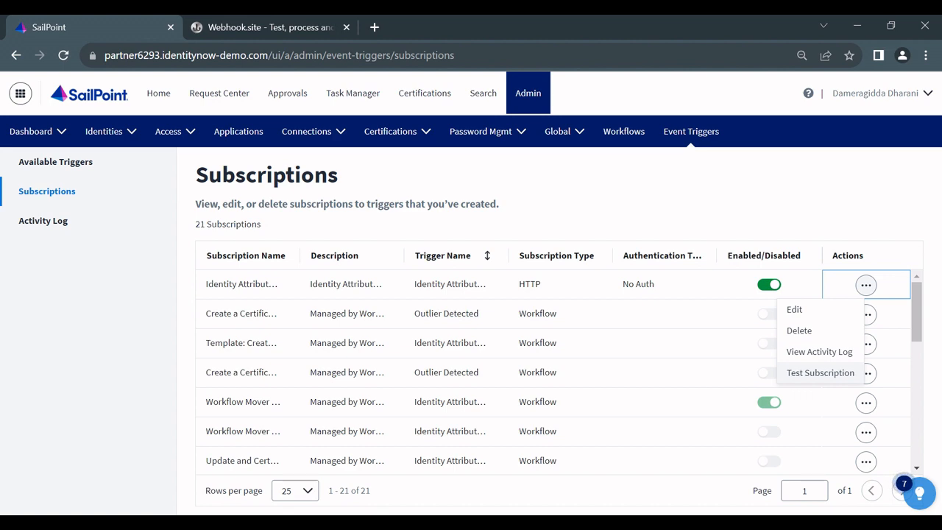
pyautogui.click(836, 372)
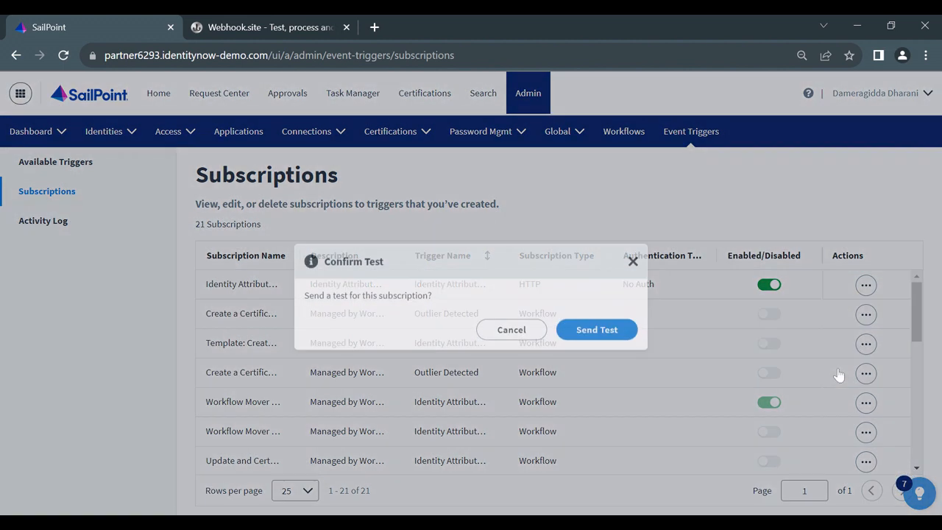
pyautogui.click(595, 331)
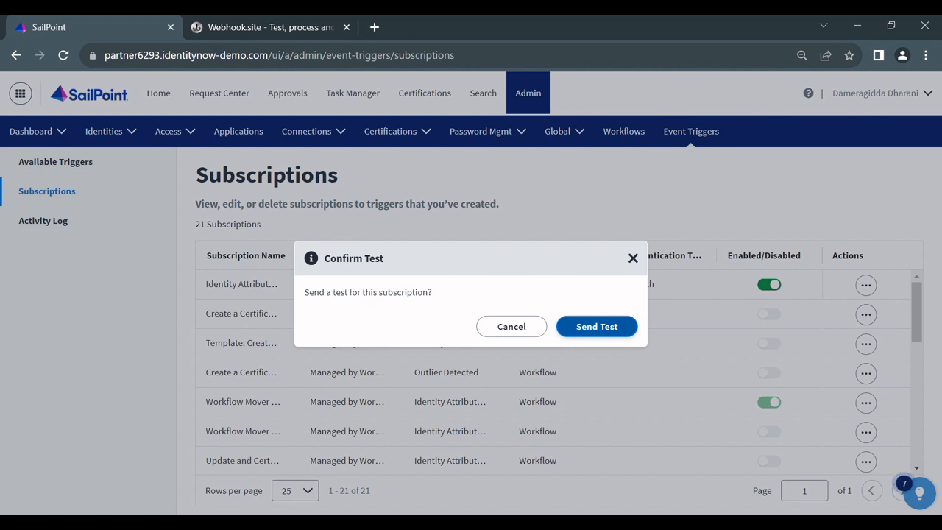
pyautogui.click(595, 330)
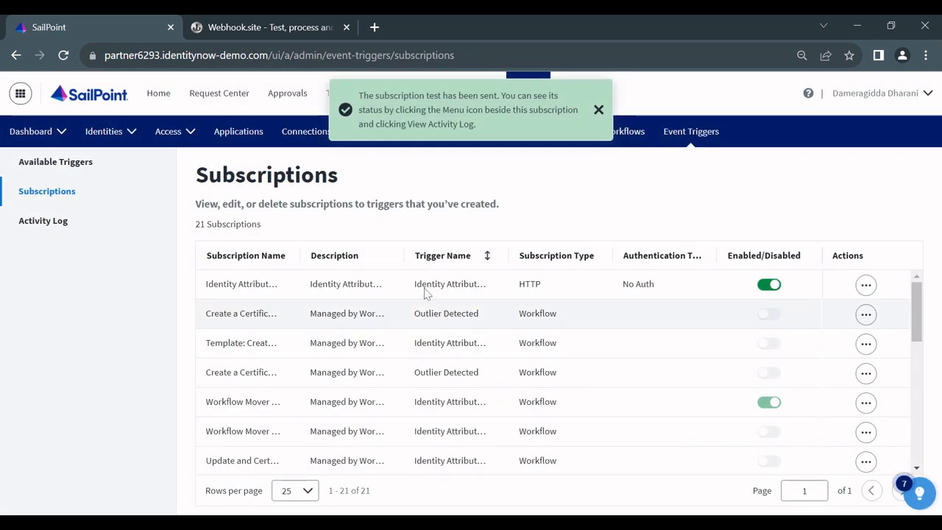
# Step: Switch to Webhook.site and examine the received POST request's details and raw JSON content
pyautogui.click(228, 30)
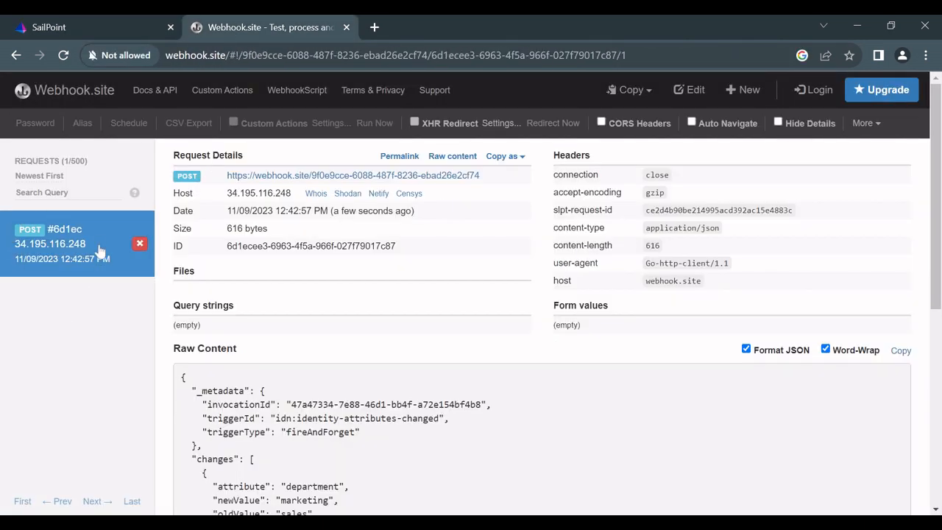
pyautogui.scroll(-2, 307, 456)
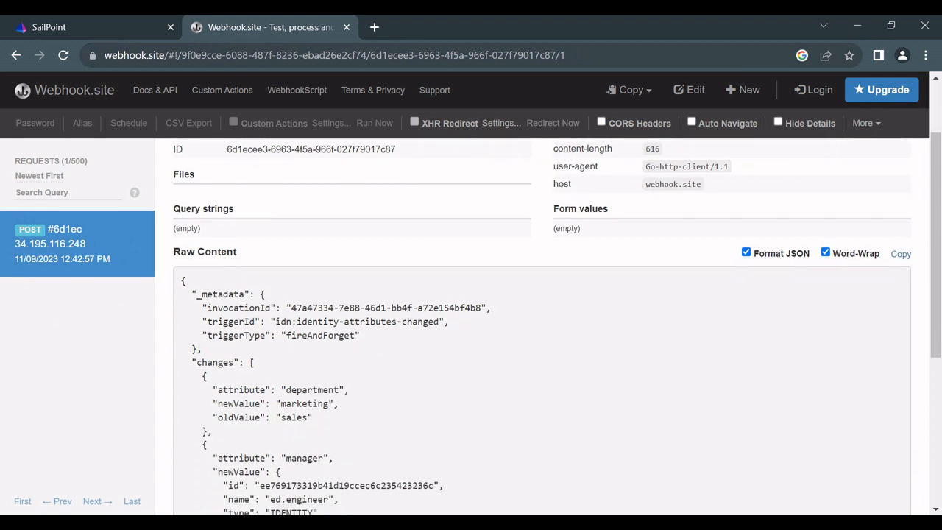
# Step: Read through the attribute changes listed in the received request's raw JSON content
pyautogui.scroll(-2, 384, 399)
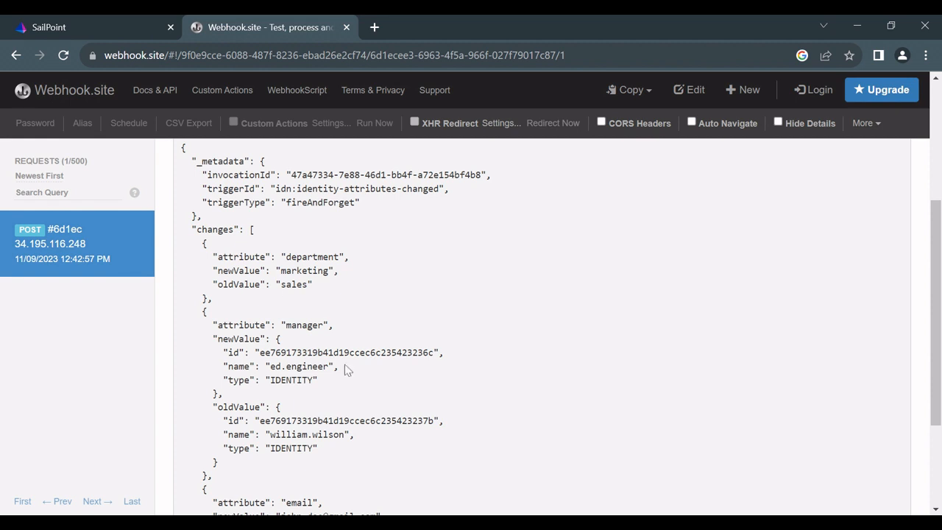
pyautogui.scroll(-2, 345, 370)
pyautogui.scroll(3, 346, 370)
pyautogui.scroll(3, 345, 370)
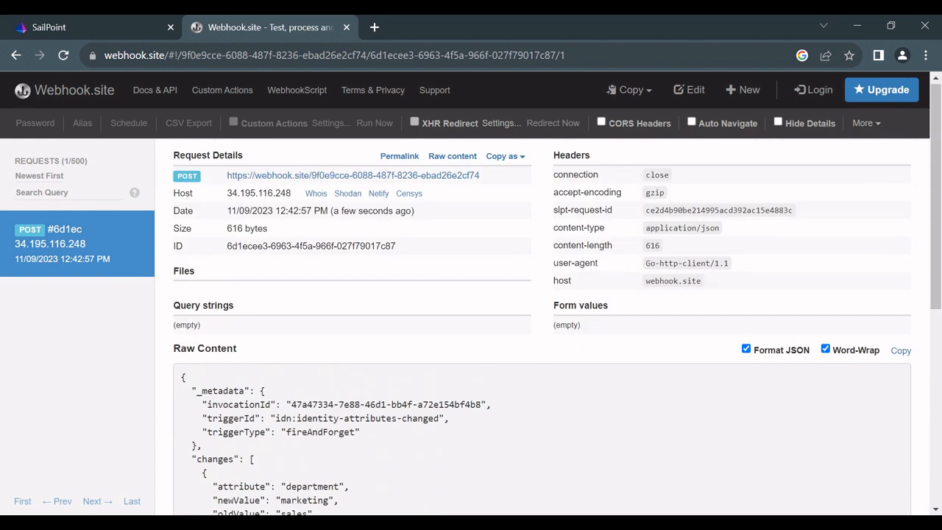
# Step: Back in SailPoint, start a subscription to the Access Request Submitted trigger from the available triggers
pyautogui.click(122, 26)
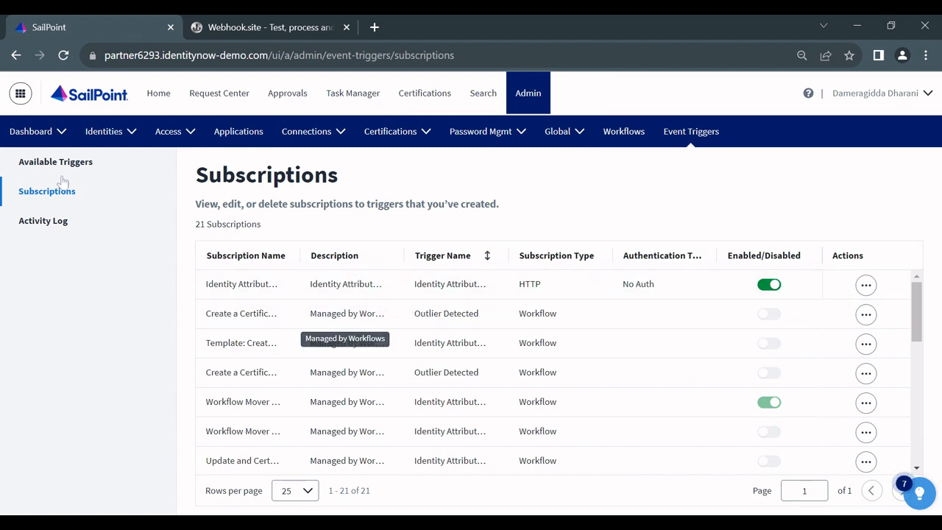
pyautogui.click(55, 165)
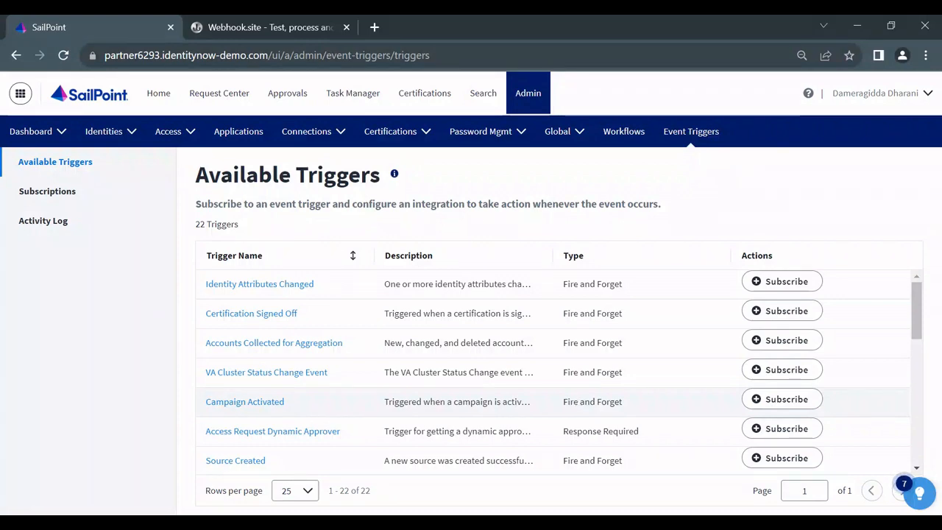
pyautogui.scroll(-5, 551, 368)
pyautogui.scroll(-2, 565, 442)
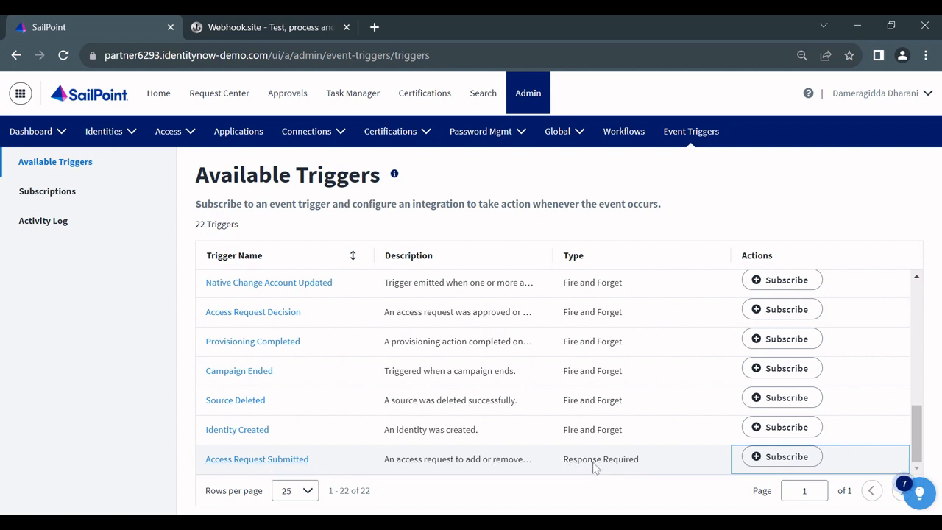
pyautogui.click(779, 464)
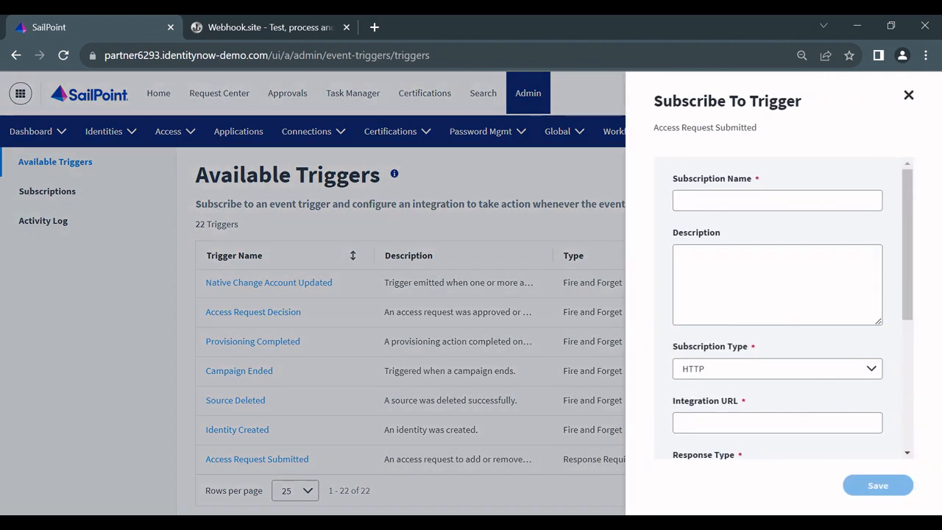
# Step: Name the subscription "Access Request Submitted" and describe it as "Access Request Submitted - Demo"
pyautogui.click(776, 201)
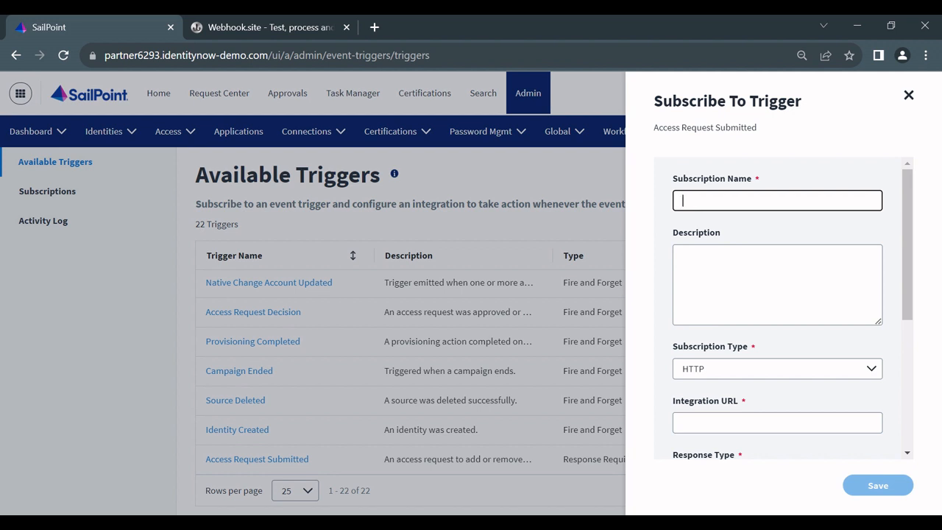
pyautogui.write('Access')
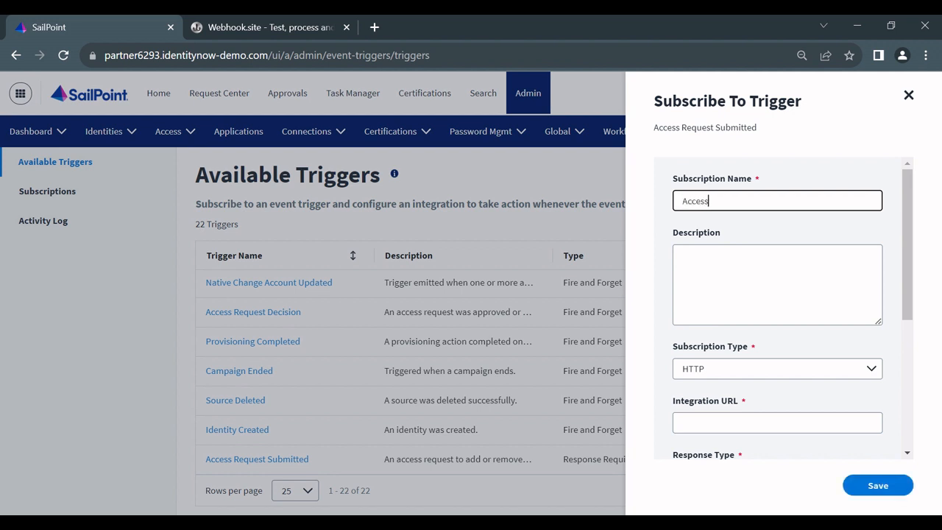
pyautogui.write(' Request Submitted')
pyautogui.hotkey('ctrl', 'a')
pyautogui.click(705, 252)
pyautogui.hotkey('ctrl', 'v')
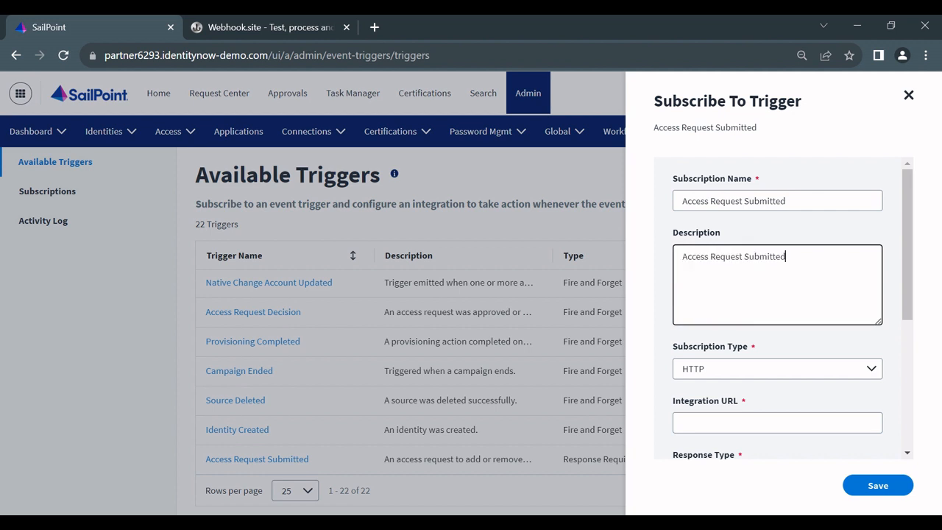
pyautogui.write('- Demo')
# Step: Choose HTTP as the subscription type for the Access Request Submitted subscription
pyautogui.scroll(-1, 782, 382)
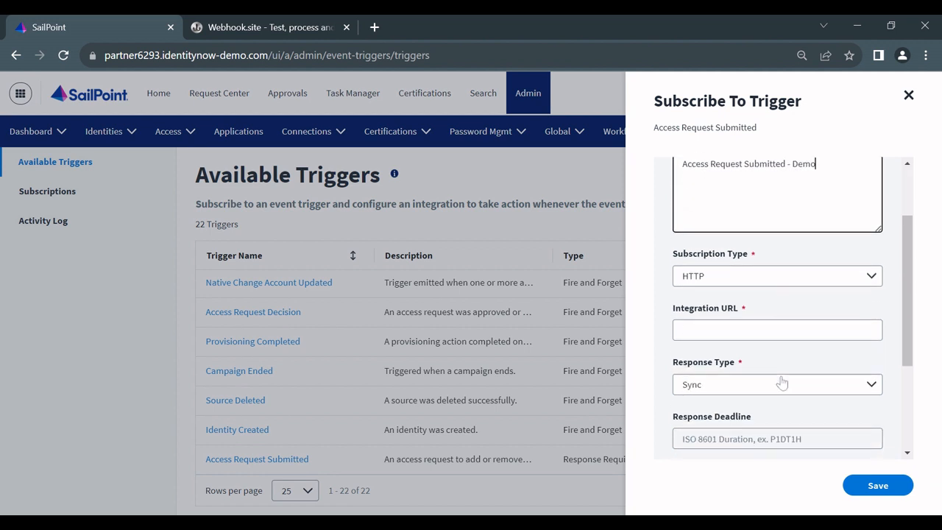
pyautogui.click(747, 280)
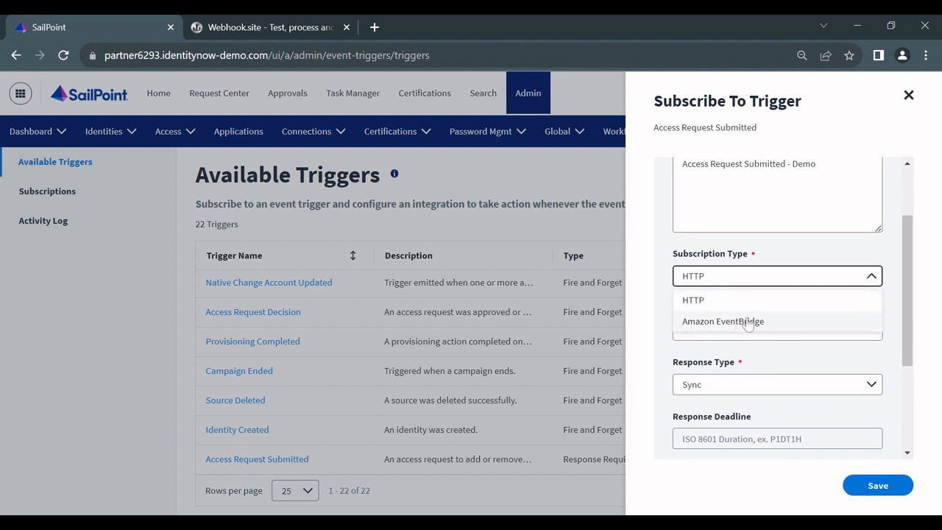
pyautogui.click(707, 300)
# Step: Copy the unique URL from Webhook.site and paste it as the subscription's integration URL in SailPoint
pyautogui.click(709, 329)
pyautogui.scroll(-2, 787, 309)
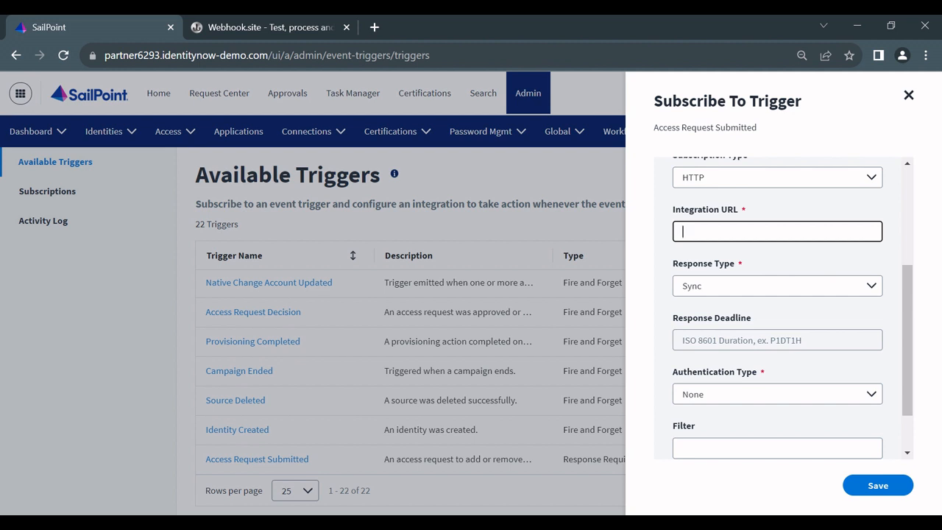
pyautogui.scroll(1, 668, 286)
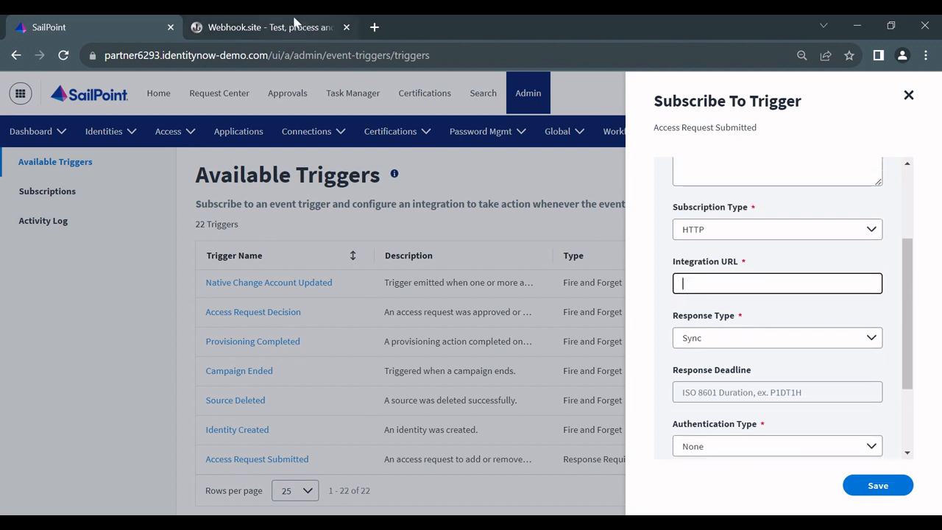
pyautogui.click(265, 28)
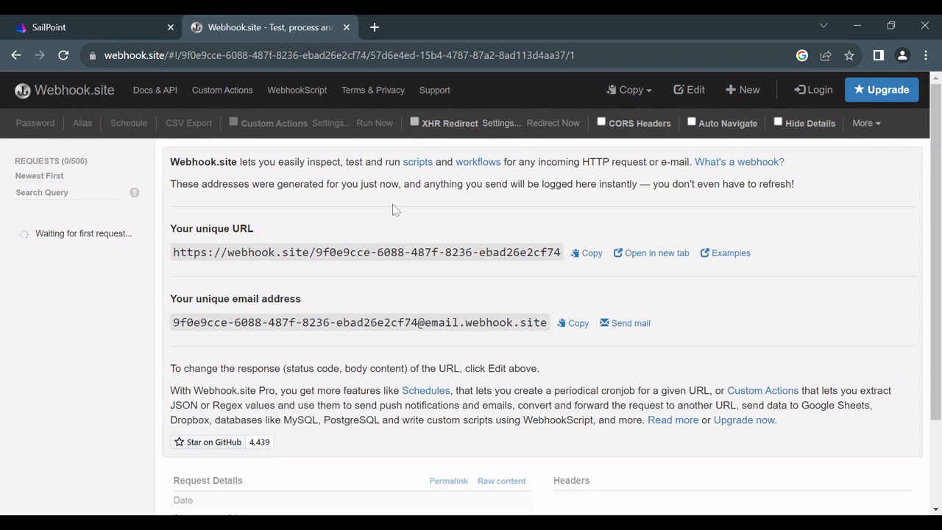
pyautogui.click(586, 255)
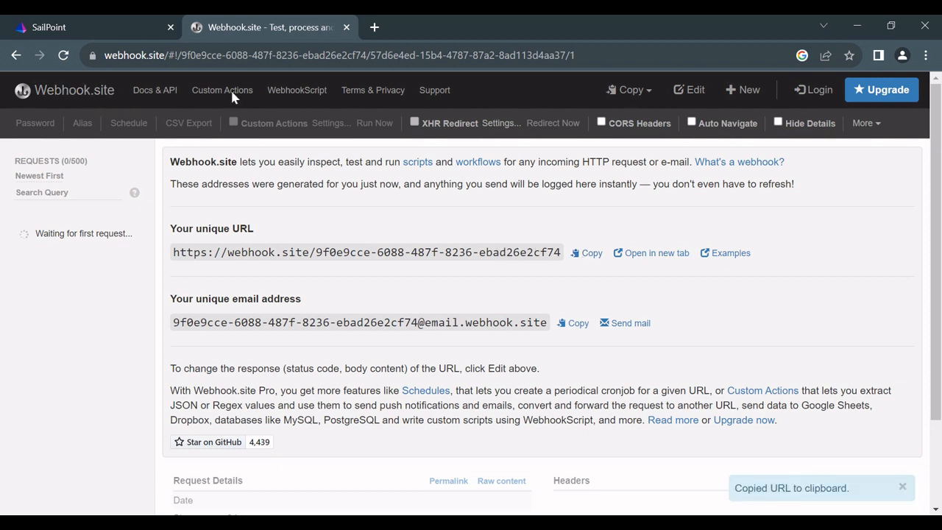
pyautogui.click(96, 27)
pyautogui.click(700, 283)
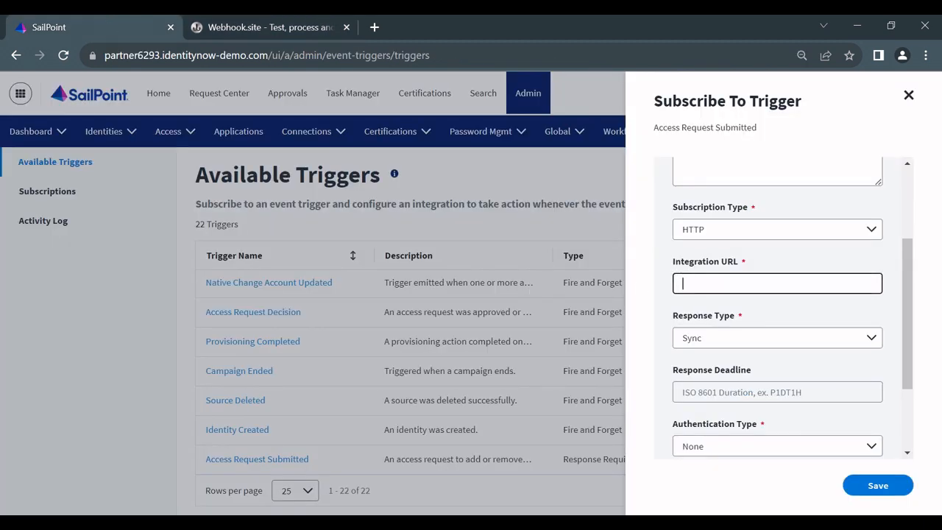
pyautogui.hotkey('ctrl', 'v')
# Step: Set the subscription's response type to Sync and its authentication type to None
pyautogui.click(759, 342)
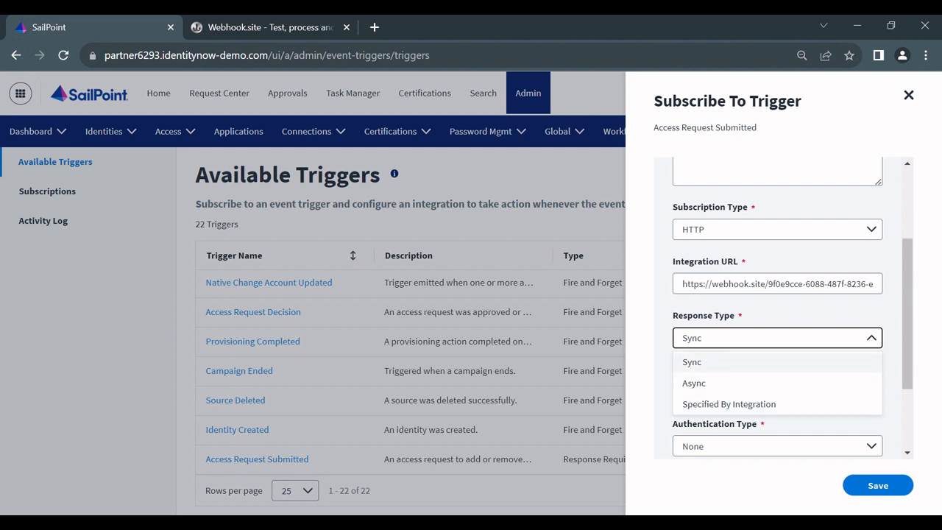
pyautogui.click(705, 362)
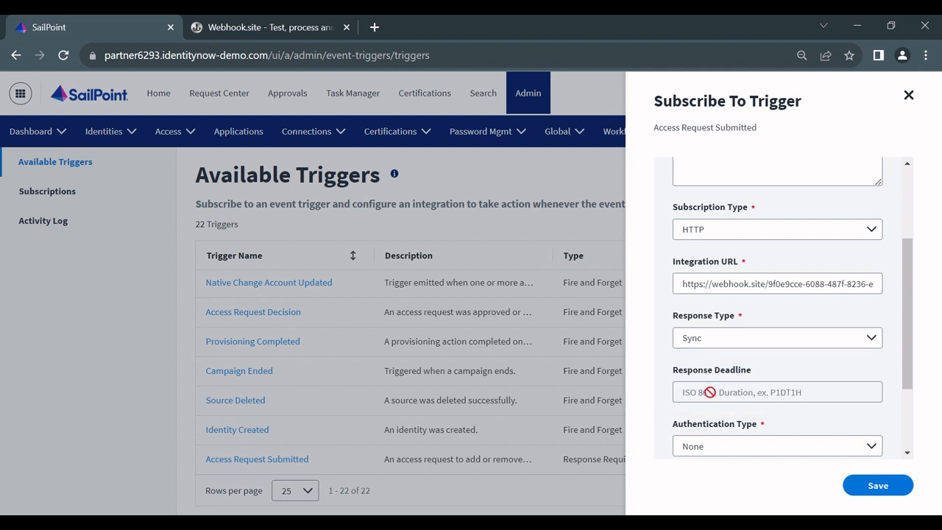
pyautogui.scroll(-1, 705, 389)
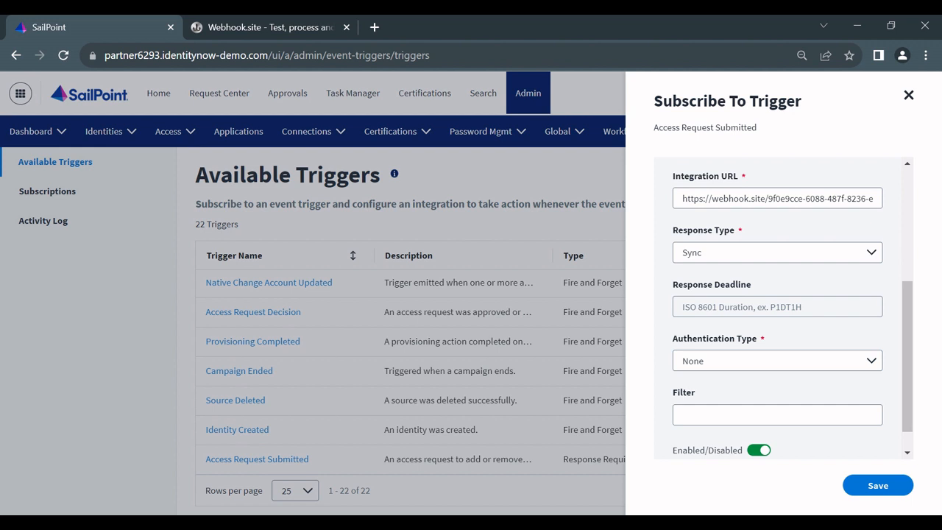
pyautogui.scroll(-1, 777, 309)
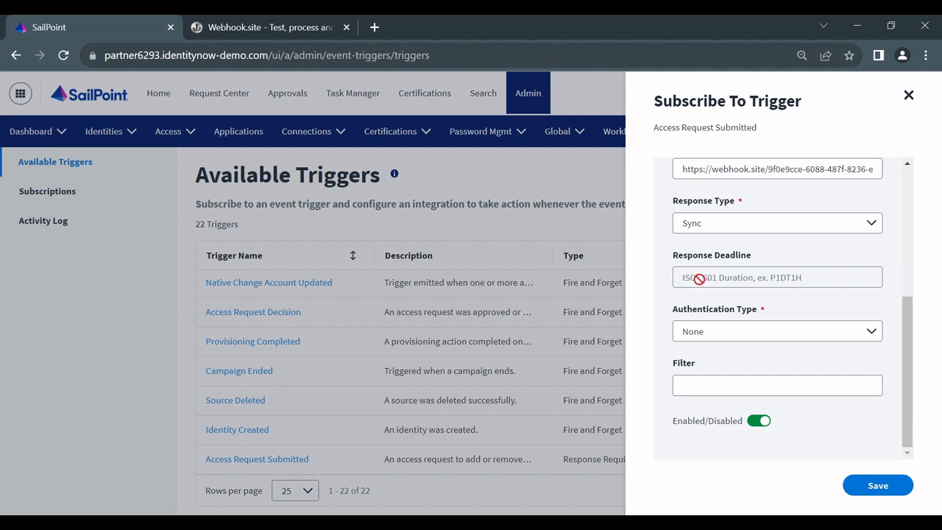
pyautogui.click(699, 337)
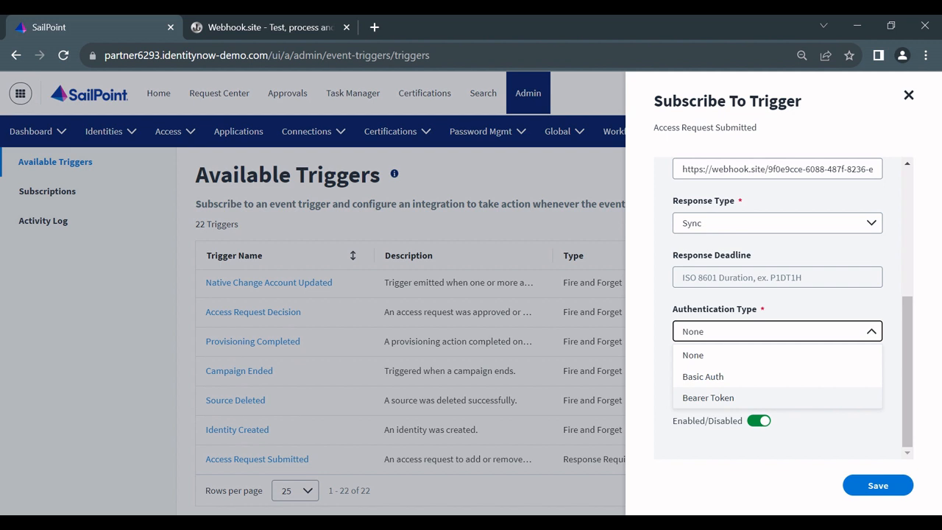
pyautogui.click(732, 354)
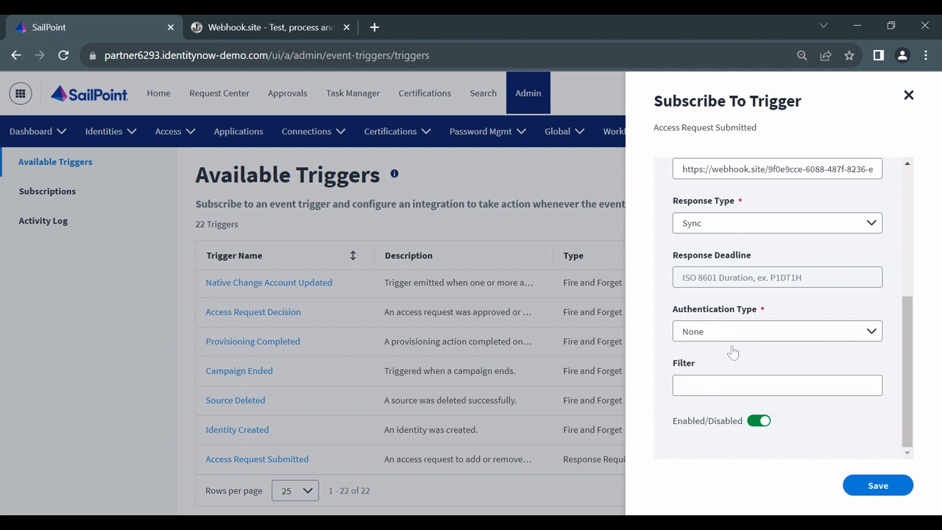
# Step: Leave the filter empty and save the enabled Access Request Submitted subscription
pyautogui.click(696, 385)
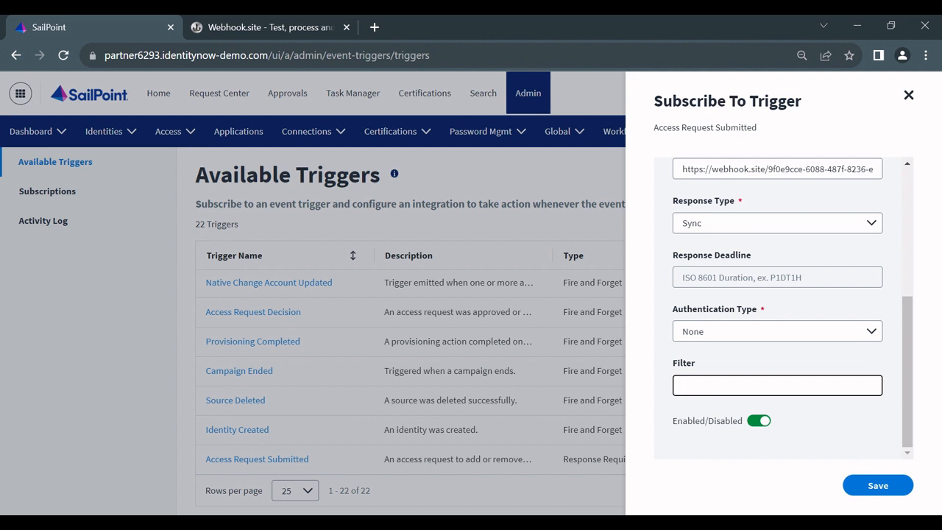
pyautogui.click(703, 362)
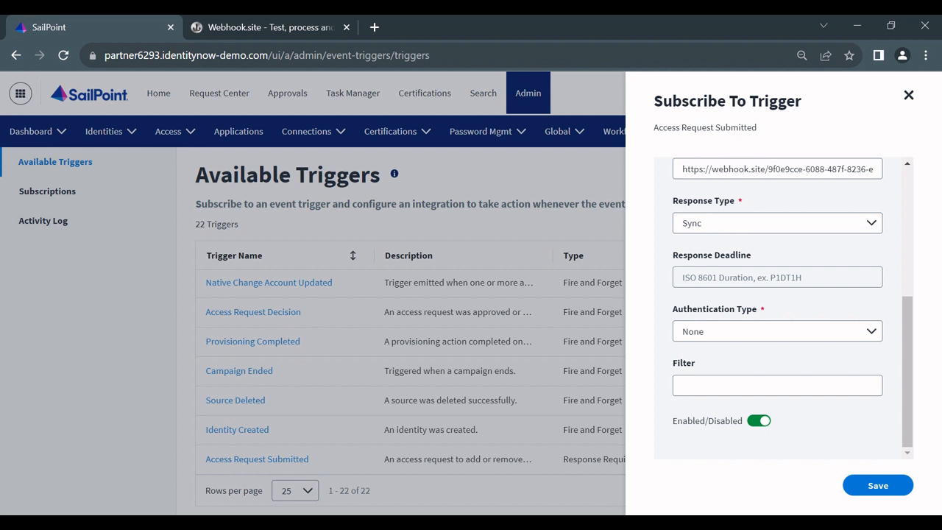
pyautogui.scroll(1, 703, 423)
pyautogui.scroll(-1, 703, 423)
pyautogui.click(876, 489)
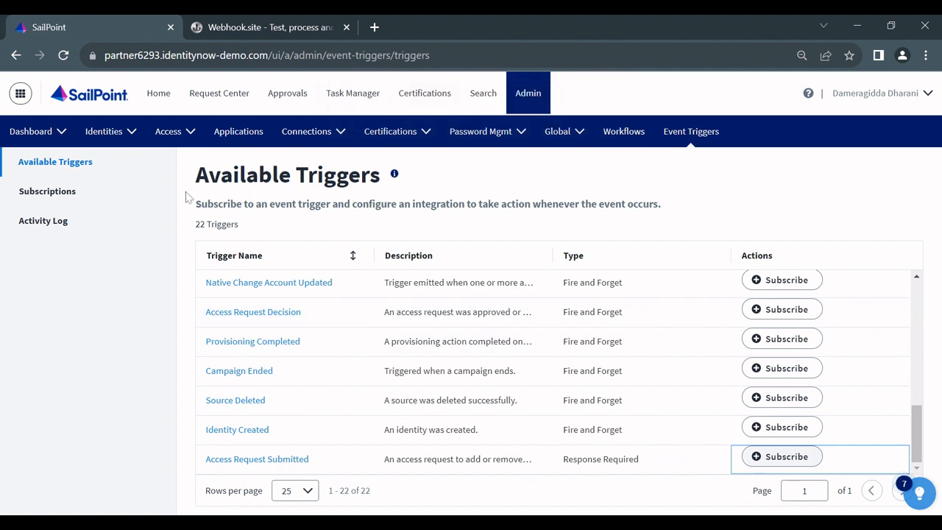
# Step: Send a test for the Access Request Submitted subscription from the subscriptions list
pyautogui.click(62, 192)
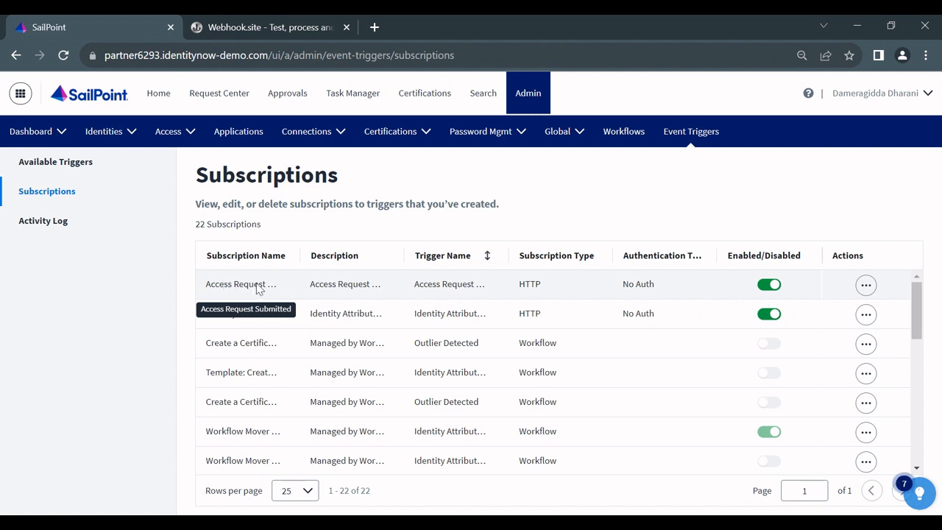
pyautogui.click(866, 285)
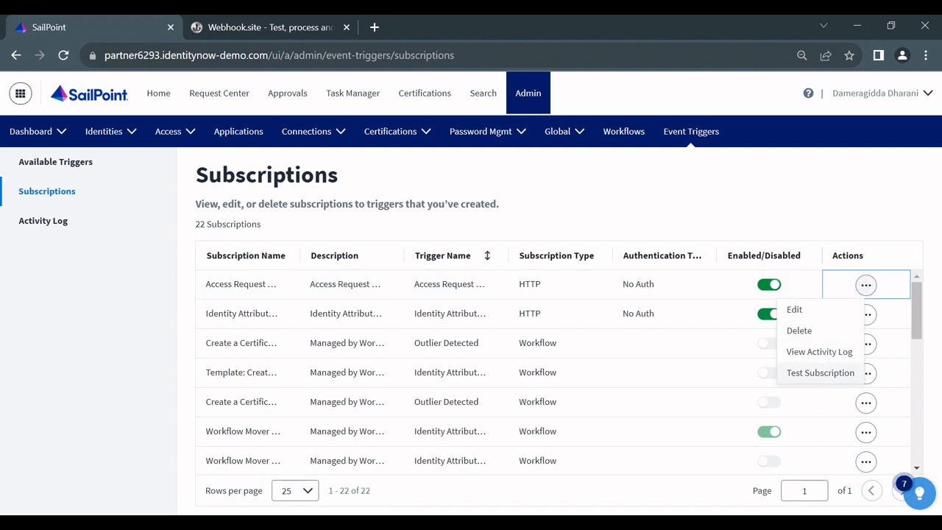
pyautogui.click(821, 373)
pyautogui.click(597, 326)
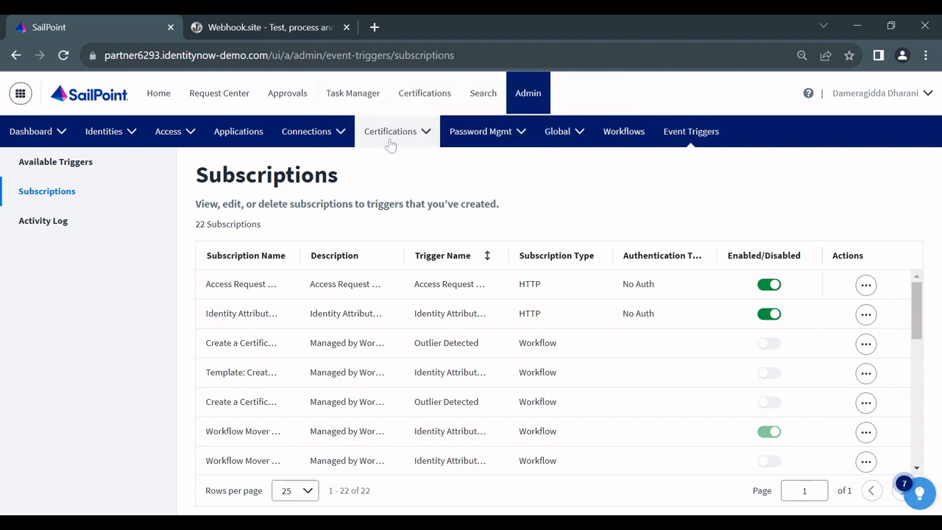
# Step: Switch to Webhook.site and examine the access request test's POST details and raw JSON, including metadata, requester, recipient and requested items
pyautogui.click(292, 32)
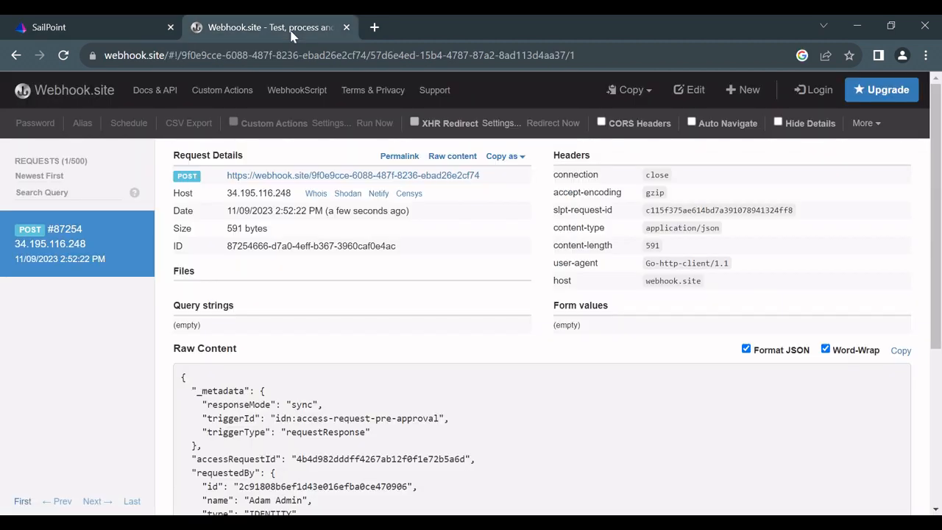
pyautogui.scroll(-2, 346, 364)
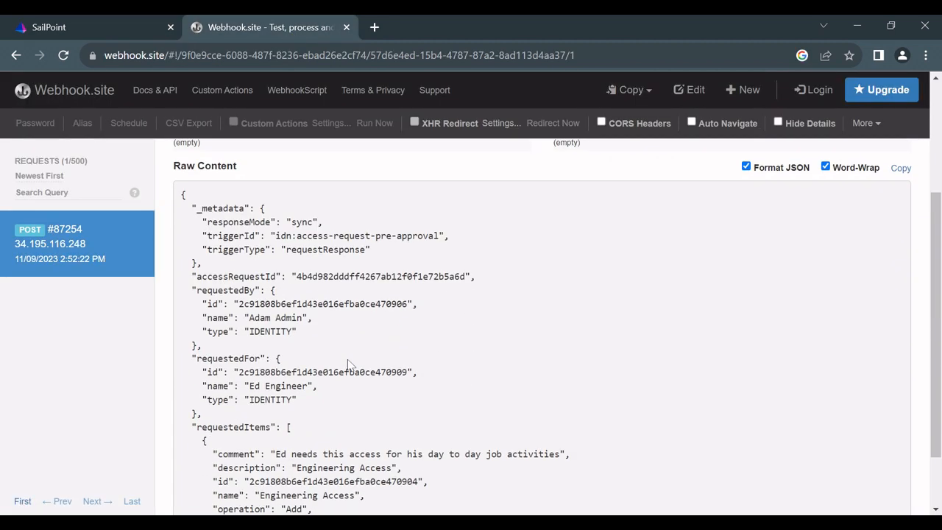
pyautogui.scroll(-2, 349, 364)
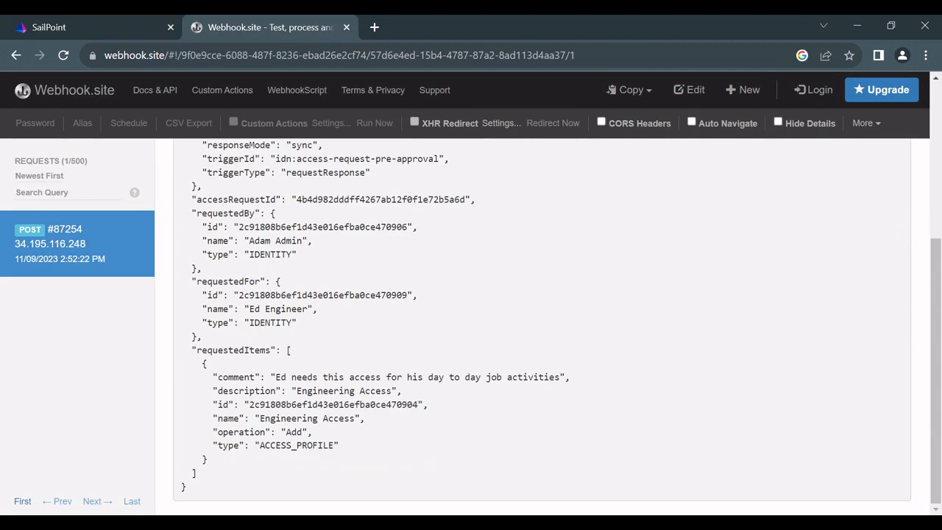
pyautogui.scroll(3, 350, 365)
pyautogui.scroll(-2, 542, 328)
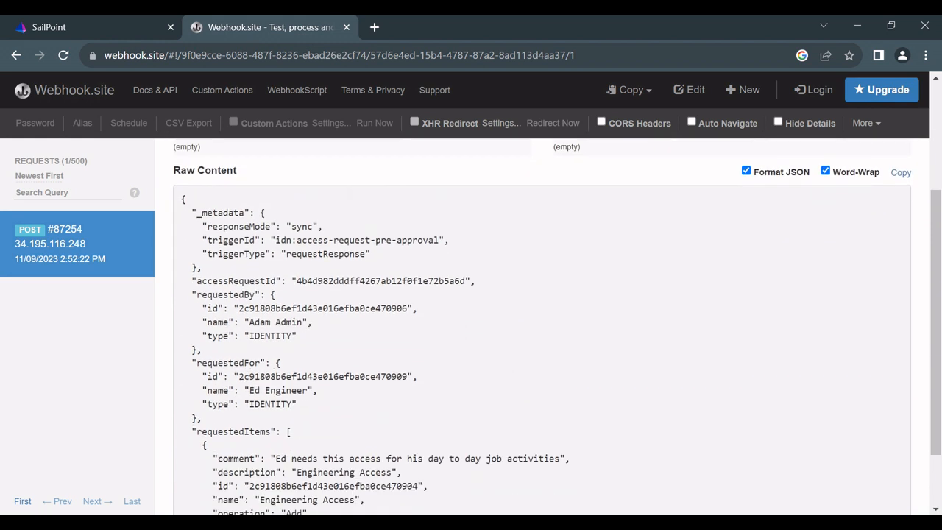
pyautogui.scroll(-1, 325, 359)
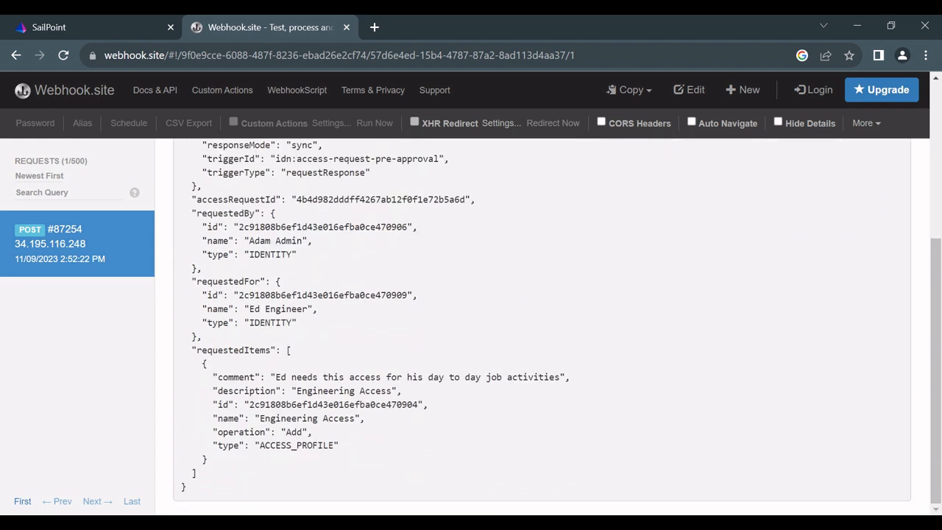
pyautogui.scroll(1, 542, 326)
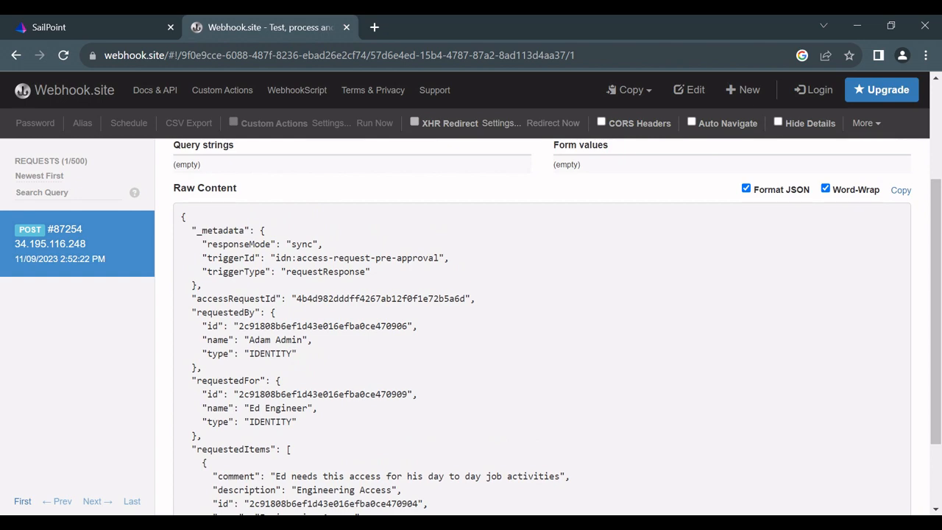
pyautogui.scroll(2, 541, 327)
pyautogui.scroll(-3, 542, 328)
pyautogui.scroll(2, 541, 327)
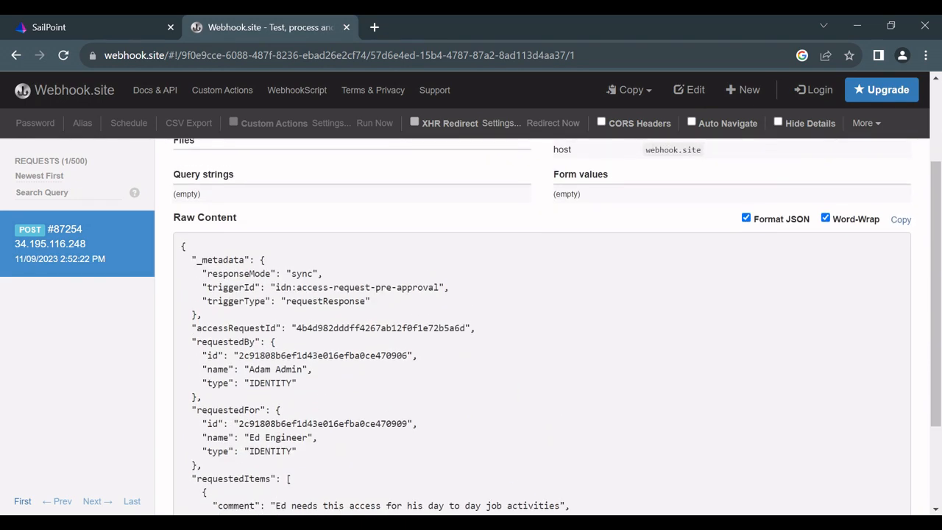
pyautogui.scroll(-1, 542, 327)
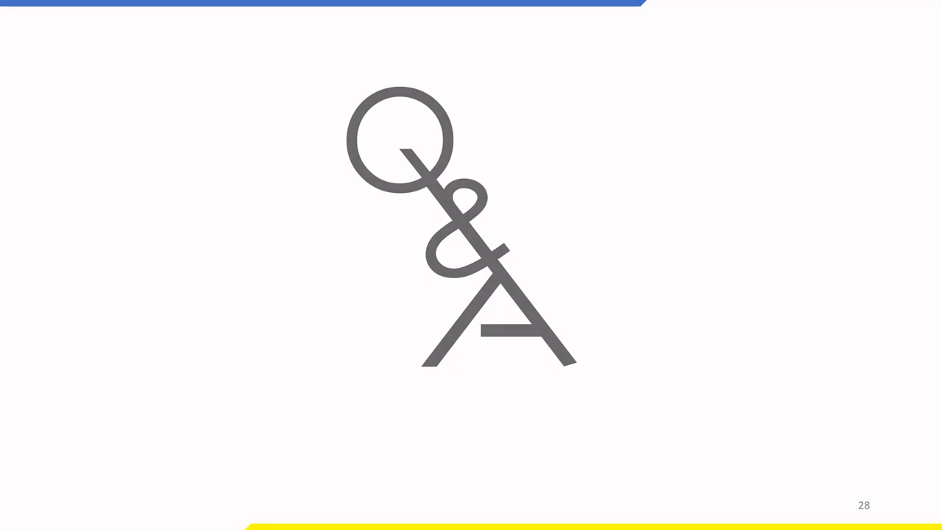
pyautogui.press('Right')
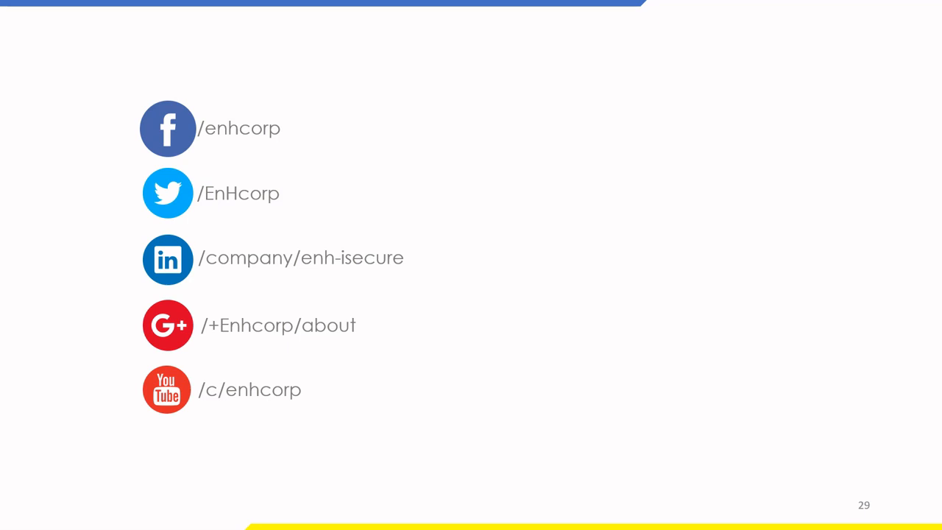
pyautogui.press('Right')
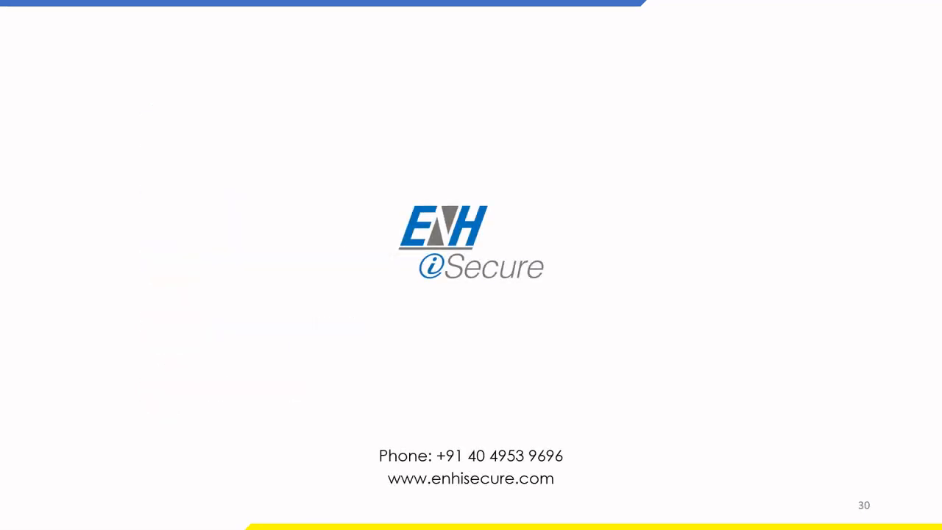